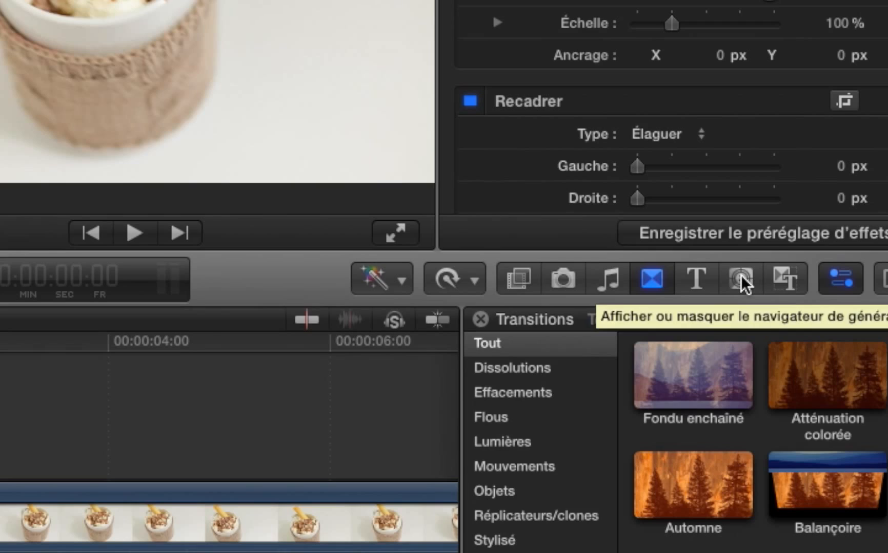
Step: Add the Personnalisé generator as a connected clip above MVI_0045, just after the clip's start
{"action": "left_click", "coordinate": [740, 277]}
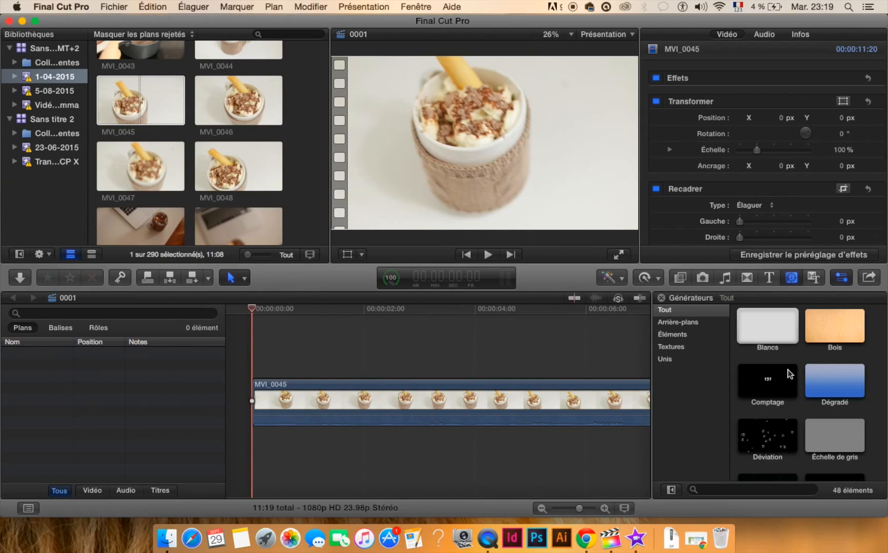
{"action": "left_click", "coordinate": [774, 332]}
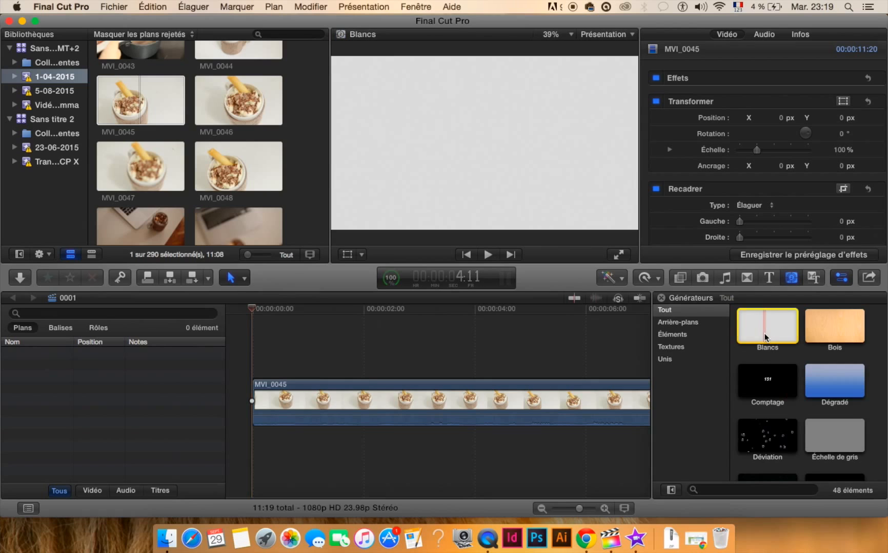
{"action": "scroll", "coordinate": [781, 362], "scroll_direction": "down", "scroll_amount": 10}
{"action": "scroll", "coordinate": [781, 362], "scroll_direction": "down", "scroll_amount": 15}
{"action": "scroll", "coordinate": [781, 364], "scroll_direction": "down", "scroll_amount": 10}
{"action": "scroll", "coordinate": [819, 394], "scroll_direction": "up", "scroll_amount": 3}
{"action": "left_click_drag", "start_coordinate": [819, 394], "coordinate": [267, 351]}
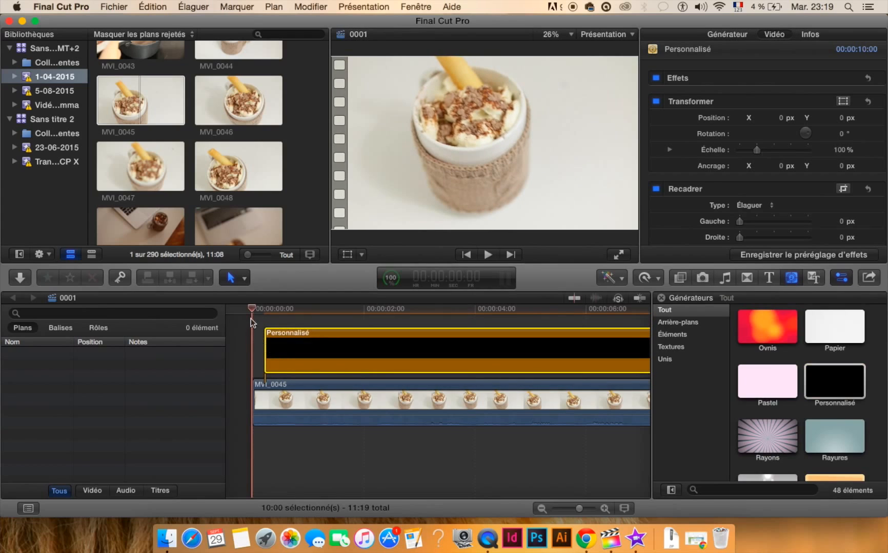
Step: Set the Personnalisé generator's colour to pure white, with the playhead parked at the generator's start
{"action": "mouse_move", "coordinate": [251, 309]}
{"action": "left_mouse_down"}
{"action": "mouse_move", "coordinate": [344, 314]}
{"action": "mouse_move", "coordinate": [265, 309]}
{"action": "left_mouse_up"}
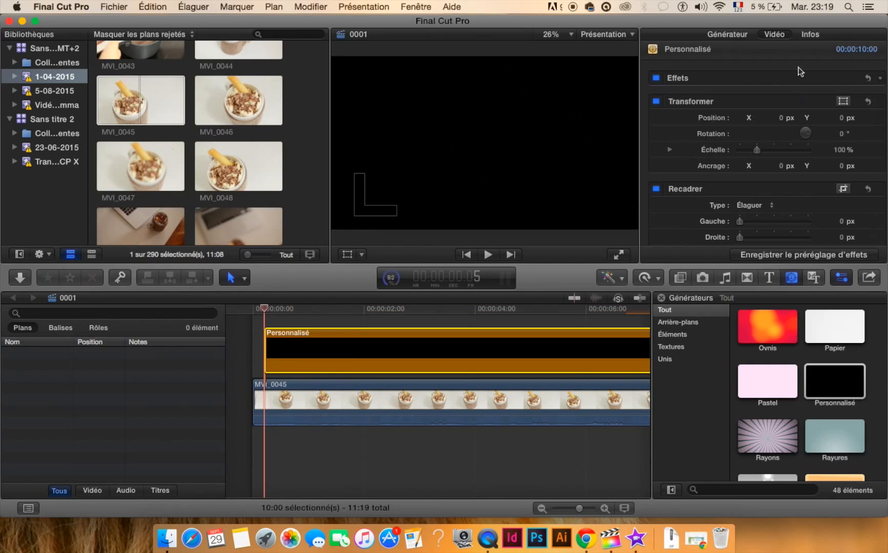
{"action": "left_click", "coordinate": [728, 35]}
{"action": "left_click", "coordinate": [761, 91]}
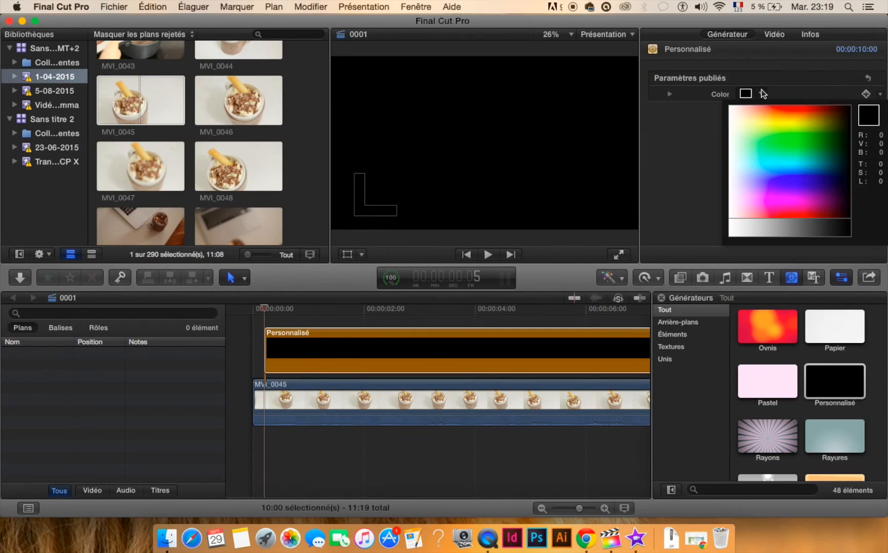
{"action": "left_click", "coordinate": [733, 117]}
{"action": "left_click_drag", "start_coordinate": [733, 112], "coordinate": [730, 223]}
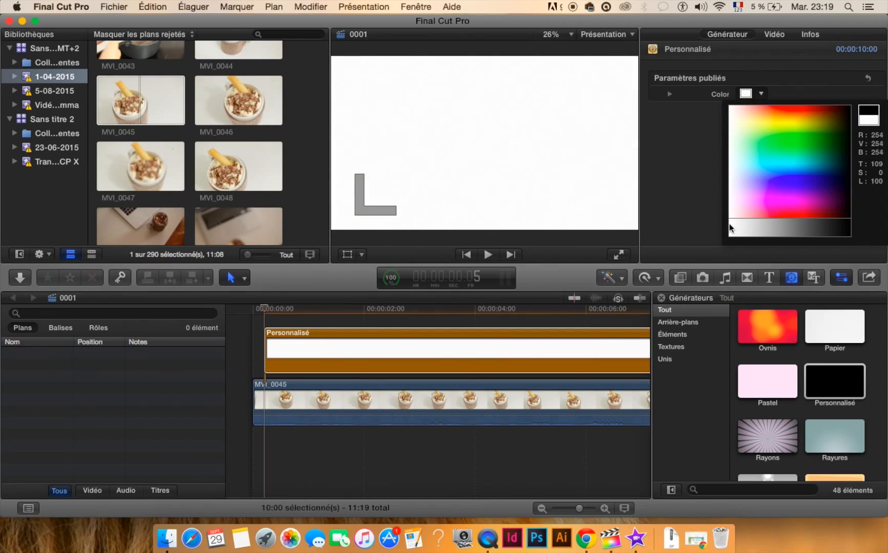
{"action": "left_click_drag", "start_coordinate": [730, 223], "coordinate": [728, 223]}
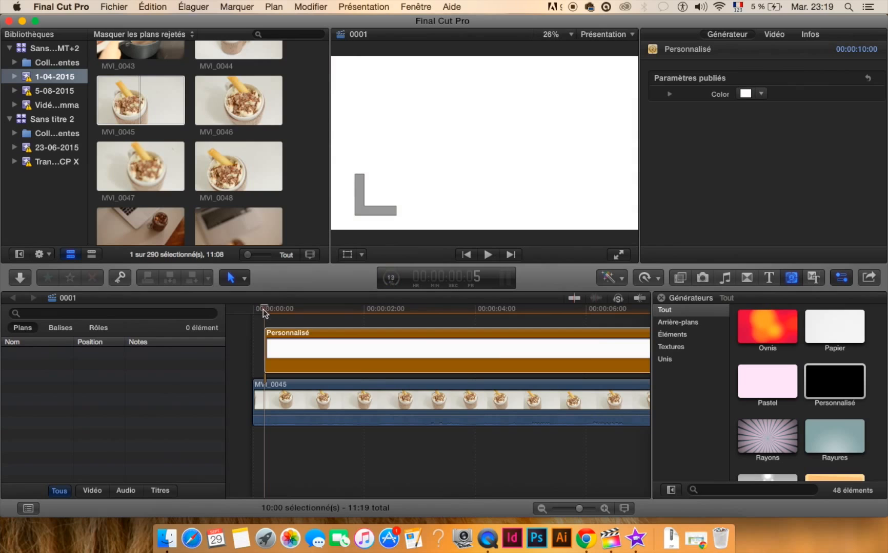
Step: Use Transform to flatten the white generator into a thin horizontal band and move it to the upper edge of the picture
{"action": "left_click", "coordinate": [348, 256]}
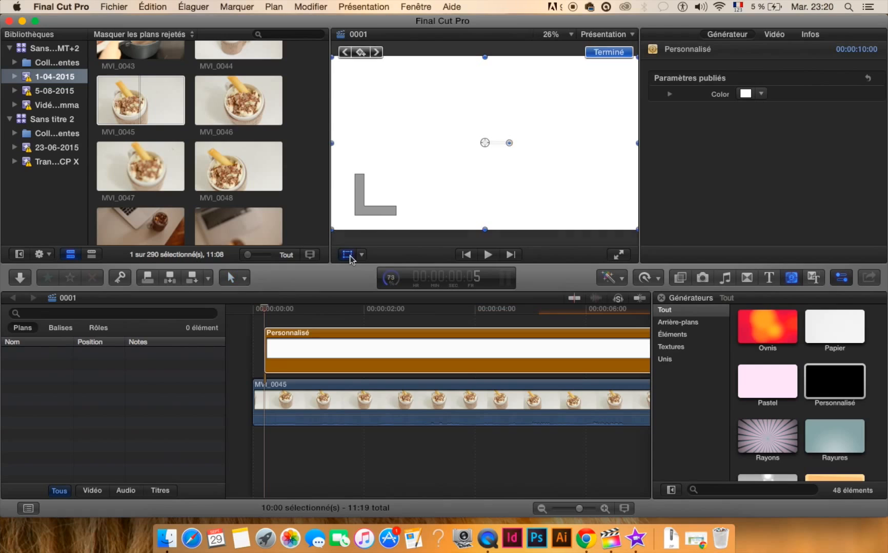
{"action": "left_click", "coordinate": [307, 342]}
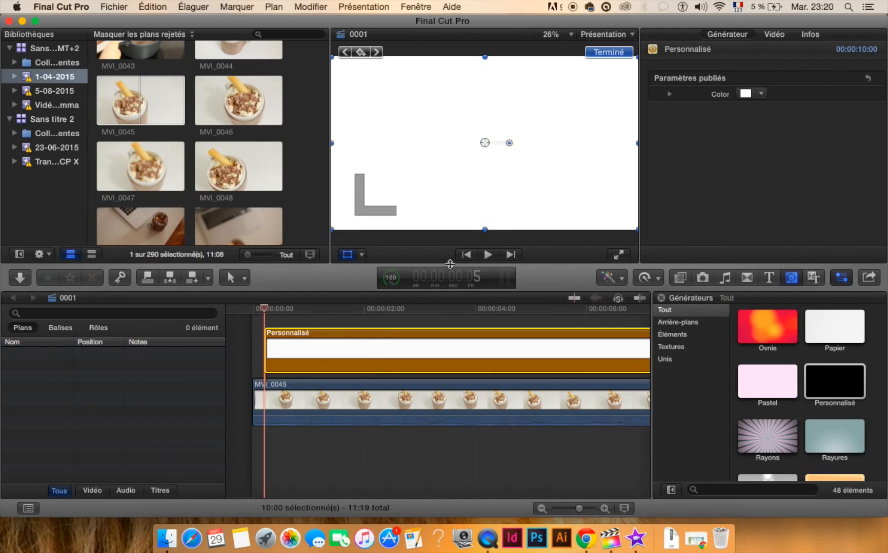
{"action": "left_click_drag", "start_coordinate": [486, 230], "coordinate": [495, 163]}
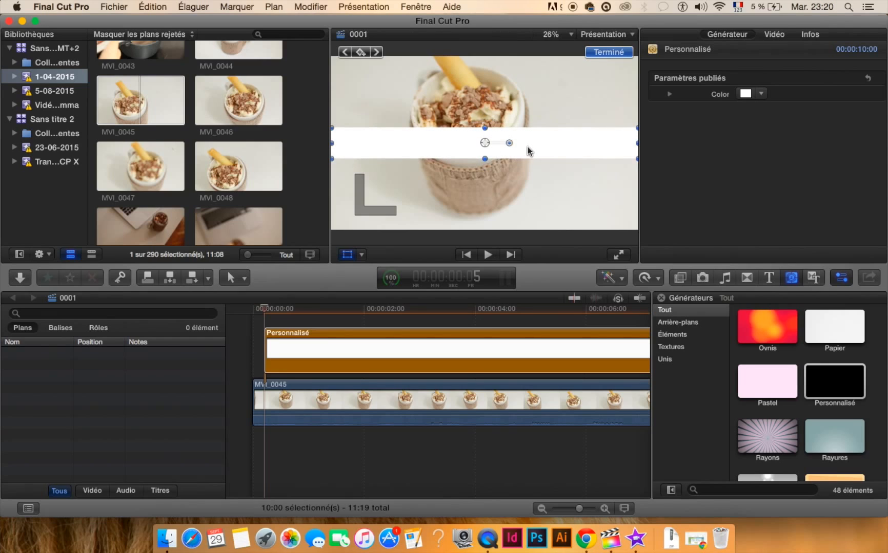
{"action": "left_click_drag", "start_coordinate": [549, 150], "coordinate": [549, 78]}
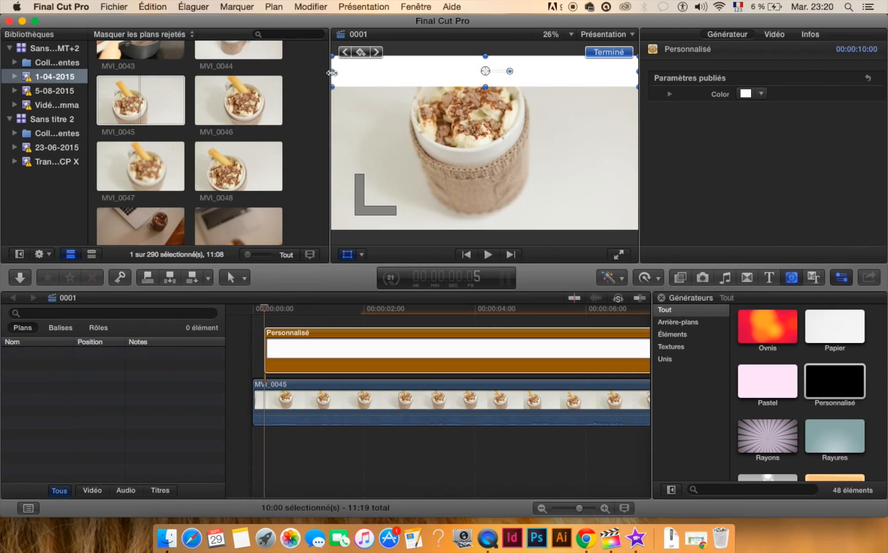
Step: Show the viewer at 12.5%, widen the white band beyond both picture sides, and return the viewer to 25%
{"action": "left_click_drag", "start_coordinate": [327, 70], "coordinate": [322, 70]}
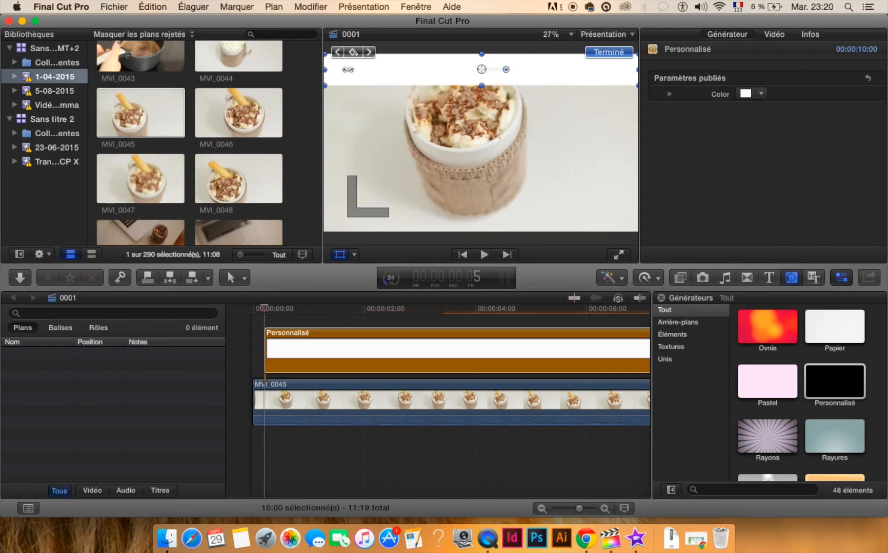
{"action": "left_click", "coordinate": [570, 35]}
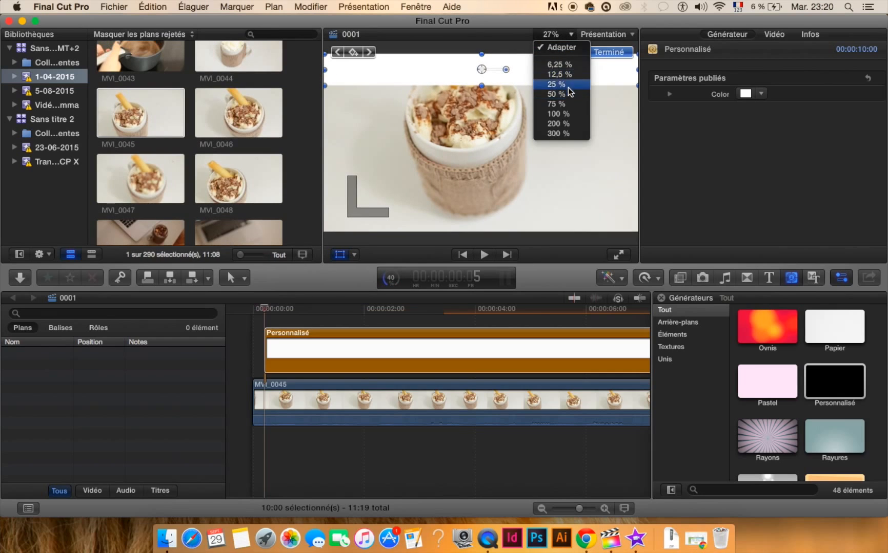
{"action": "left_click", "coordinate": [571, 75]}
{"action": "left_click_drag", "start_coordinate": [408, 109], "coordinate": [390, 108]}
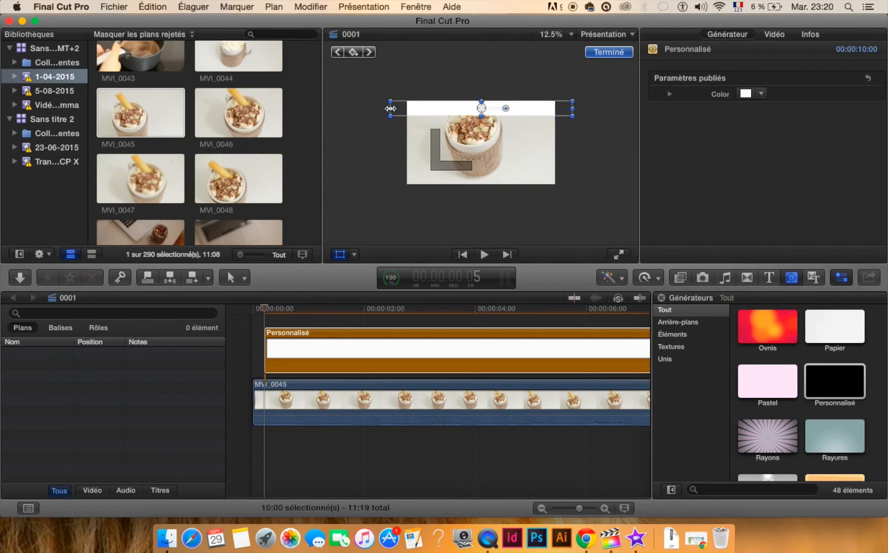
{"action": "left_click", "coordinate": [568, 37]}
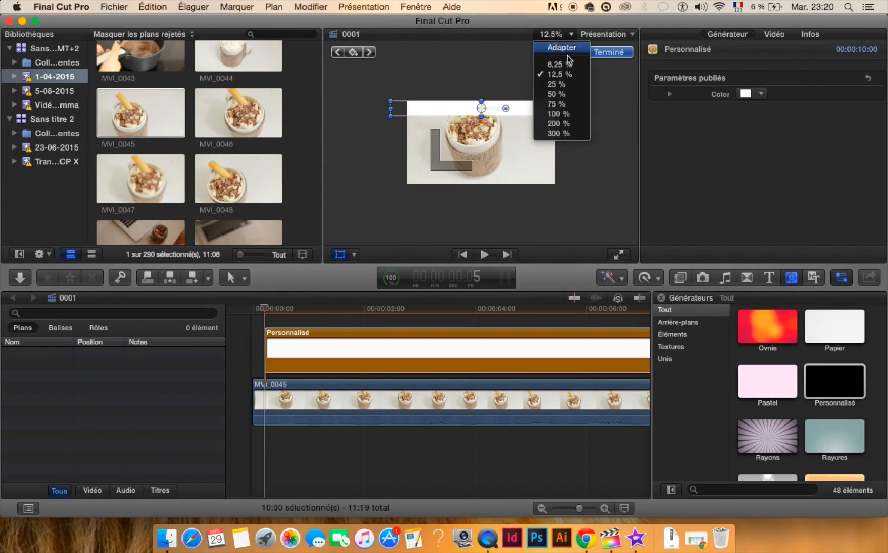
{"action": "left_click", "coordinate": [564, 82]}
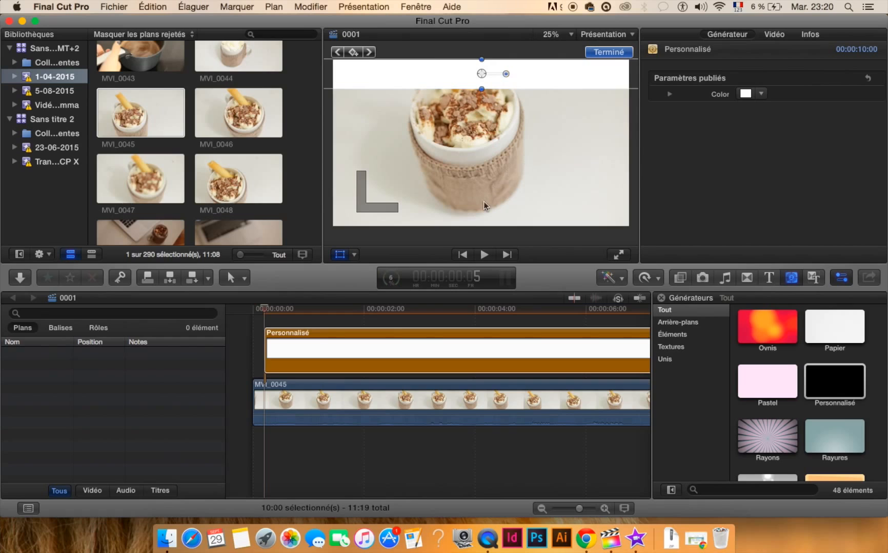
{"action": "left_click_drag", "start_coordinate": [266, 308], "coordinate": [297, 312]}
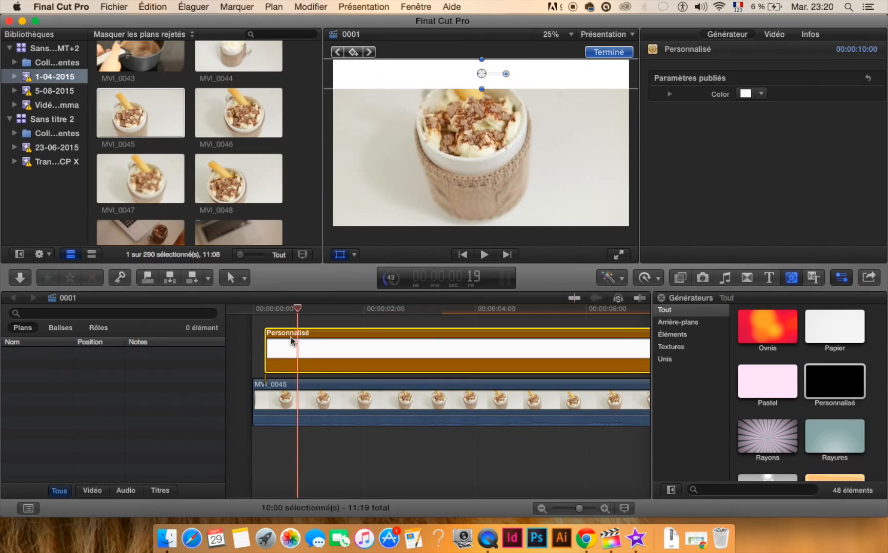
{"action": "scroll", "coordinate": [291, 337], "scroll_direction": "up", "scroll_amount": 1}
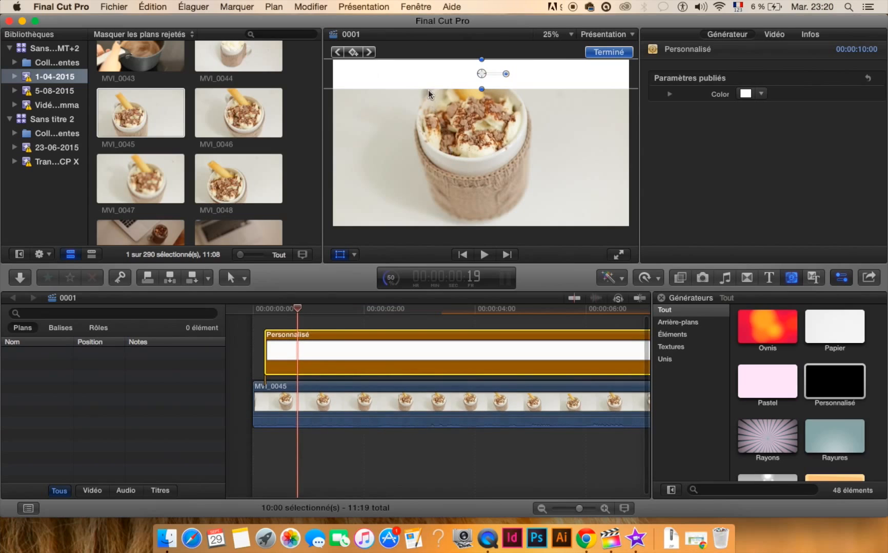
{"action": "right_click", "coordinate": [288, 358]}
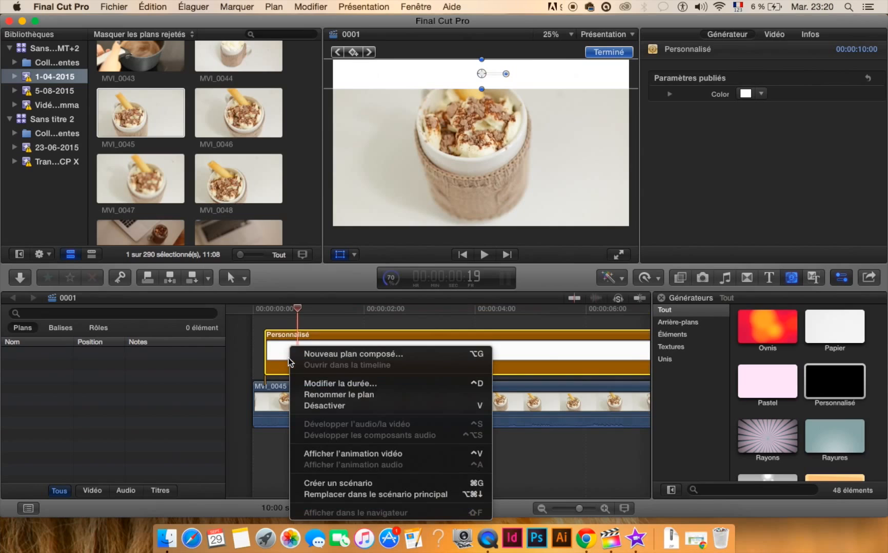
{"action": "left_click", "coordinate": [276, 353]}
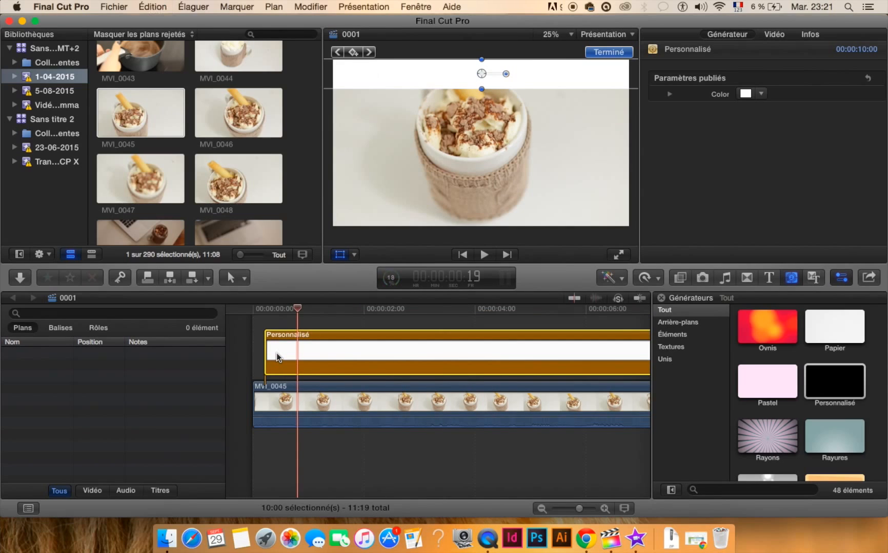
Step: Paste a copy of the white band generator as a connected clip, aligned with the start of the original
{"action": "left_click", "coordinate": [264, 310]}
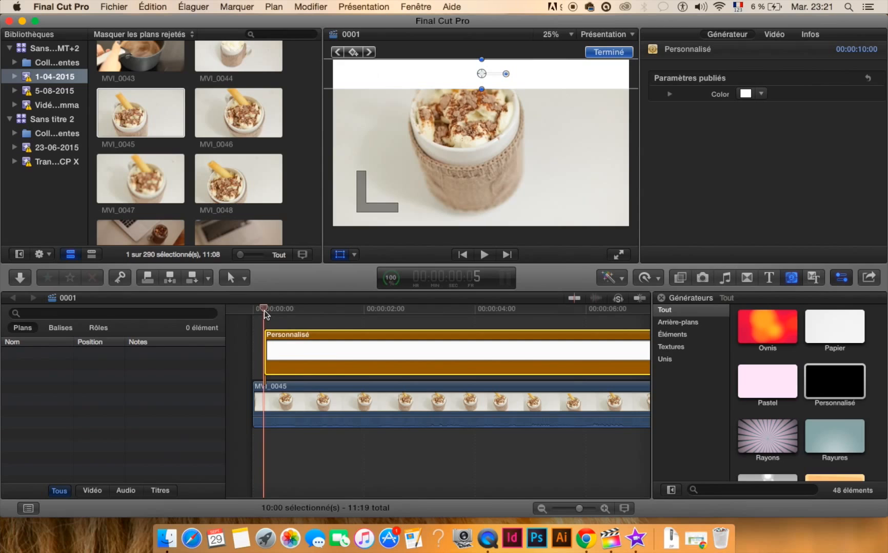
{"action": "left_click_drag", "start_coordinate": [263, 310], "coordinate": [267, 310]}
{"action": "left_click", "coordinate": [156, 8]}
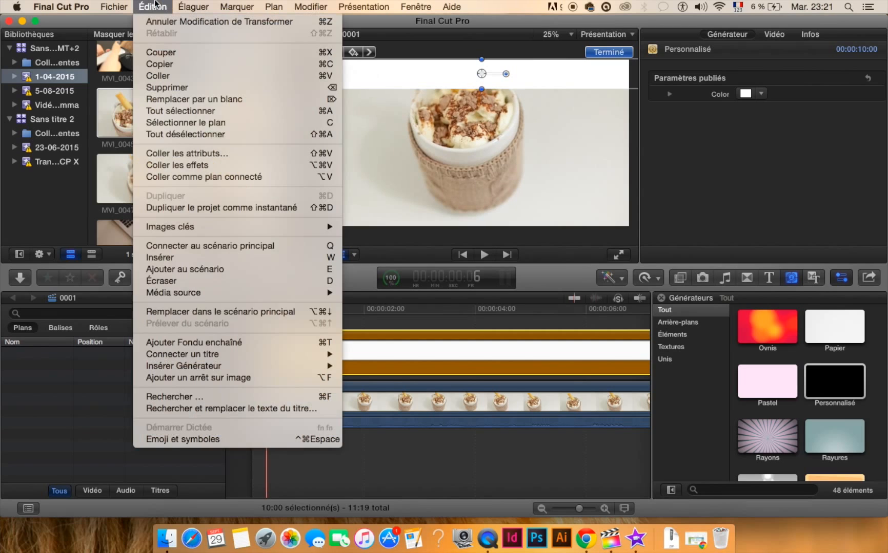
{"action": "left_click", "coordinate": [354, 322]}
{"action": "left_click_drag", "start_coordinate": [266, 308], "coordinate": [261, 308]}
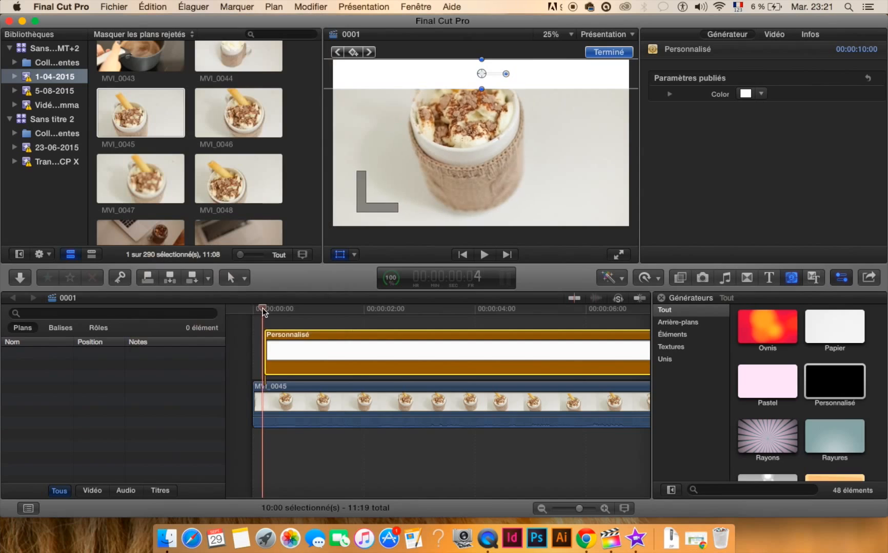
{"action": "key", "text": "alt+v"}
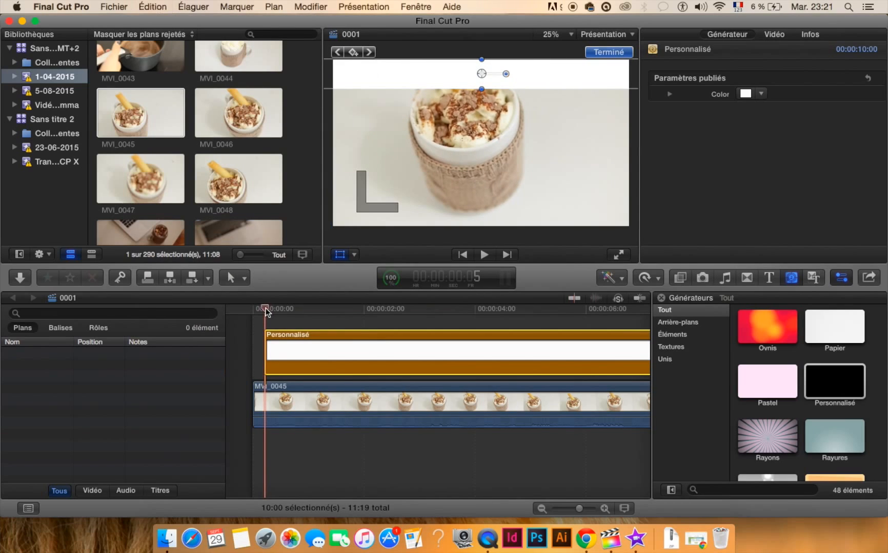
{"action": "scroll", "coordinate": [288, 358], "scroll_direction": "left", "scroll_amount": 6}
{"action": "scroll", "coordinate": [288, 357], "scroll_direction": "up", "scroll_amount": 2}
{"action": "scroll", "coordinate": [288, 358], "scroll_direction": "left", "scroll_amount": 5}
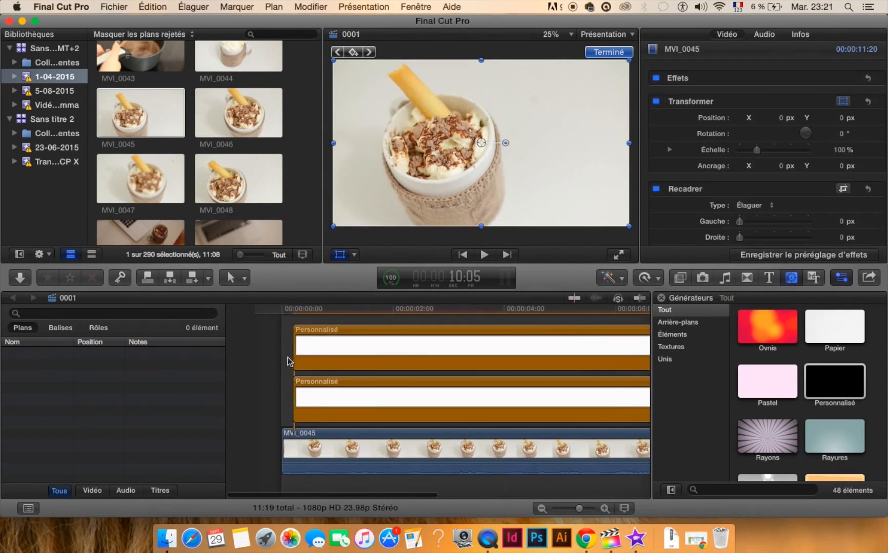
Step: Move the copied white band down to the lower edge of the picture, mirroring the upper band
{"action": "left_click", "coordinate": [266, 309]}
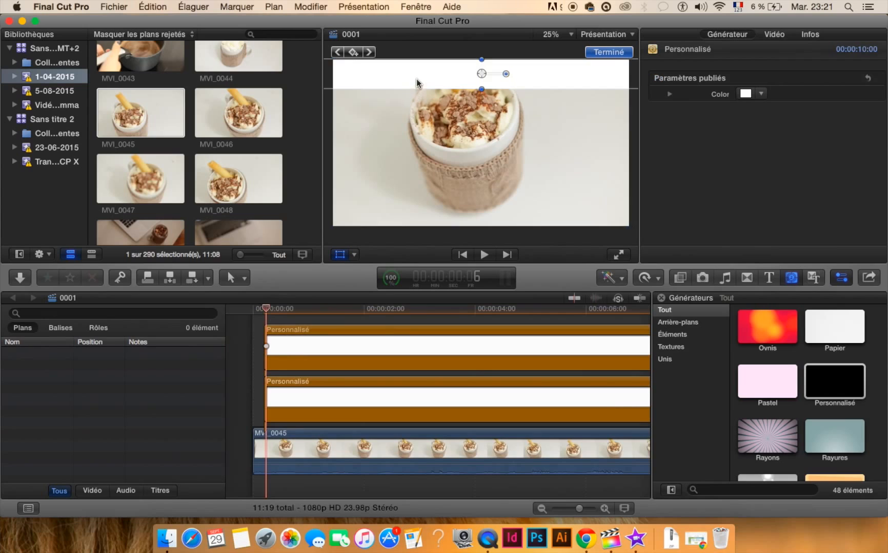
{"action": "left_click_drag", "start_coordinate": [417, 81], "coordinate": [413, 213]}
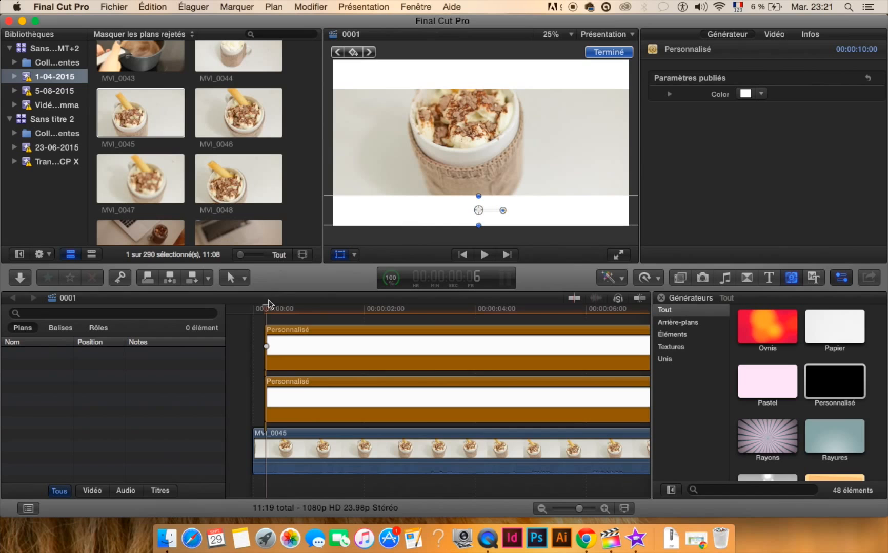
{"action": "left_click_drag", "start_coordinate": [264, 306], "coordinate": [266, 330]}
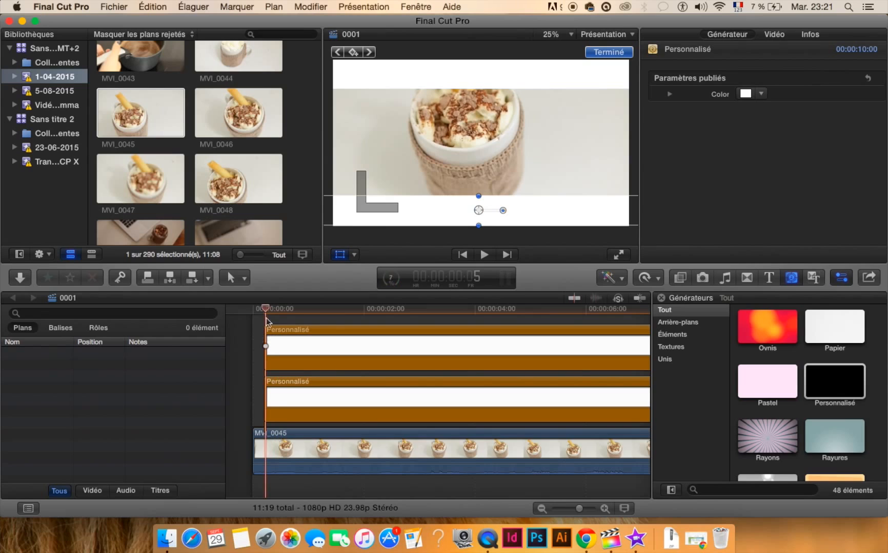
{"action": "left_click_drag", "start_coordinate": [267, 306], "coordinate": [264, 309]}
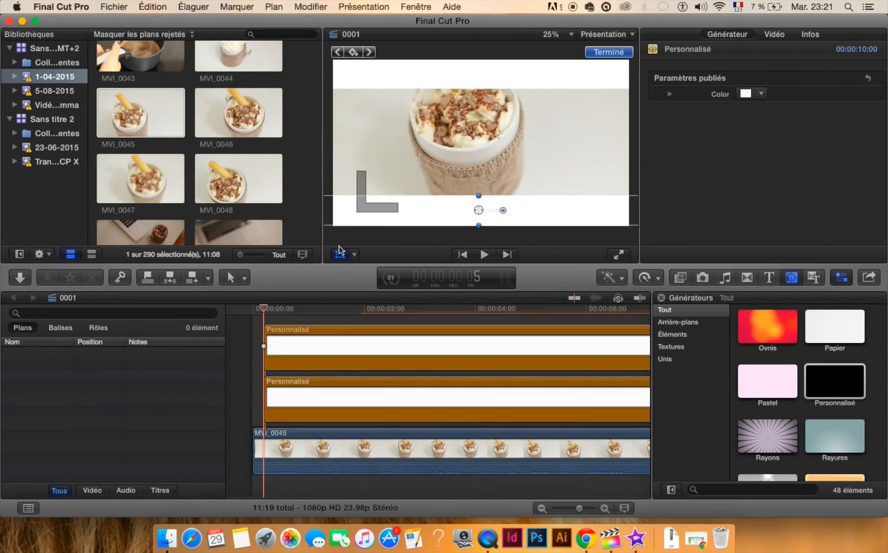
Step: Play the opening of the sequence from the start twice to preview the two bands, with the sound muted
{"action": "left_click_drag", "start_coordinate": [264, 310], "coordinate": [250, 313]}
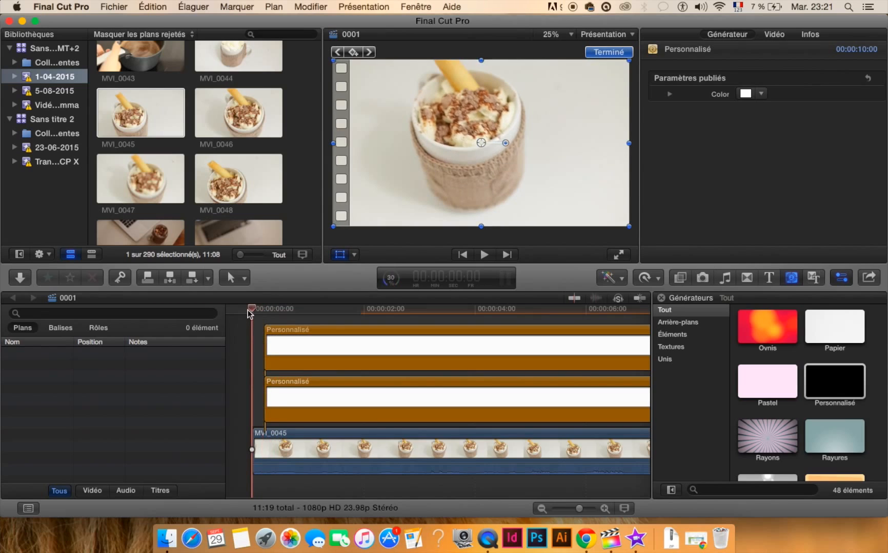
{"action": "key", "text": "space"}
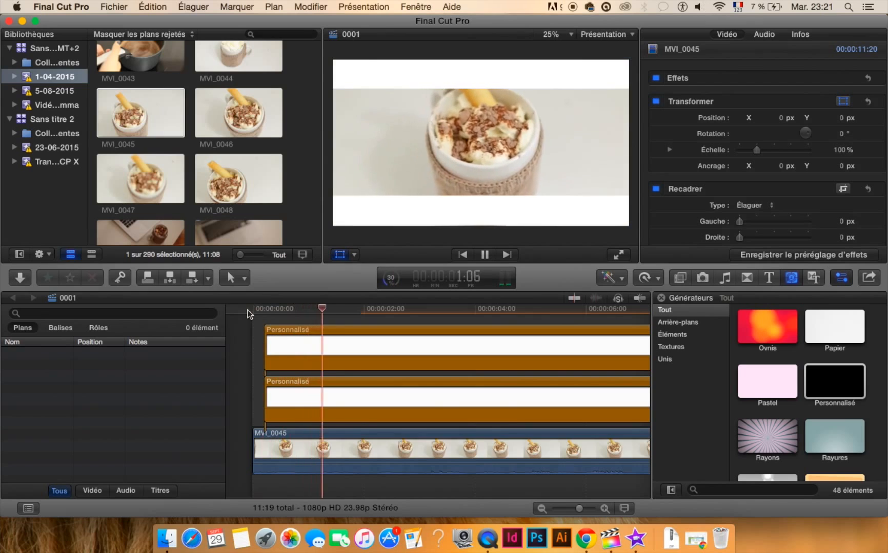
{"action": "key", "text": "XF86AudioMute"}
{"action": "key", "text": "space"}
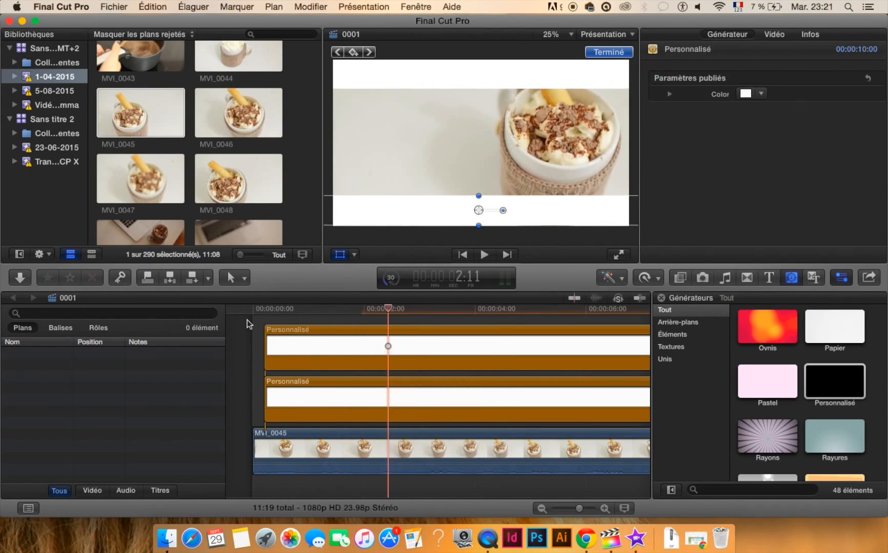
{"action": "left_click", "coordinate": [250, 311]}
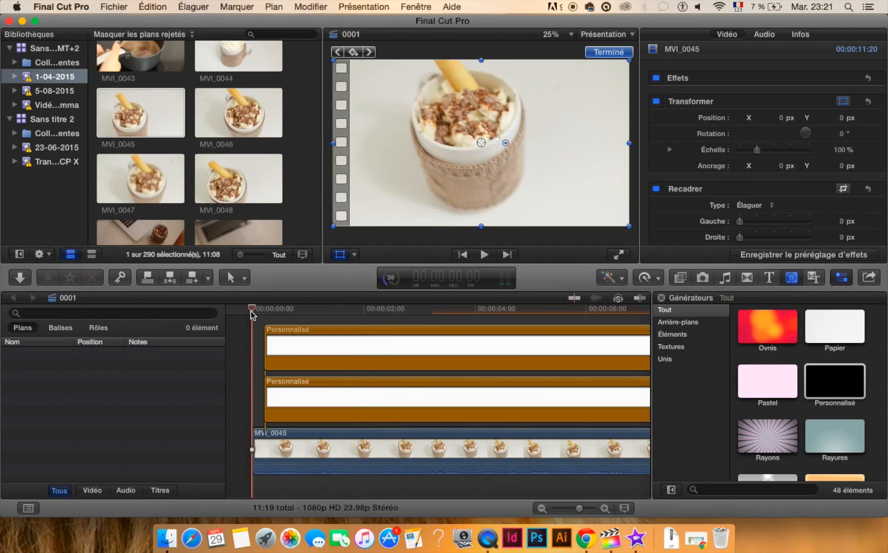
{"action": "key", "text": "space"}
{"action": "key", "text": "space"}
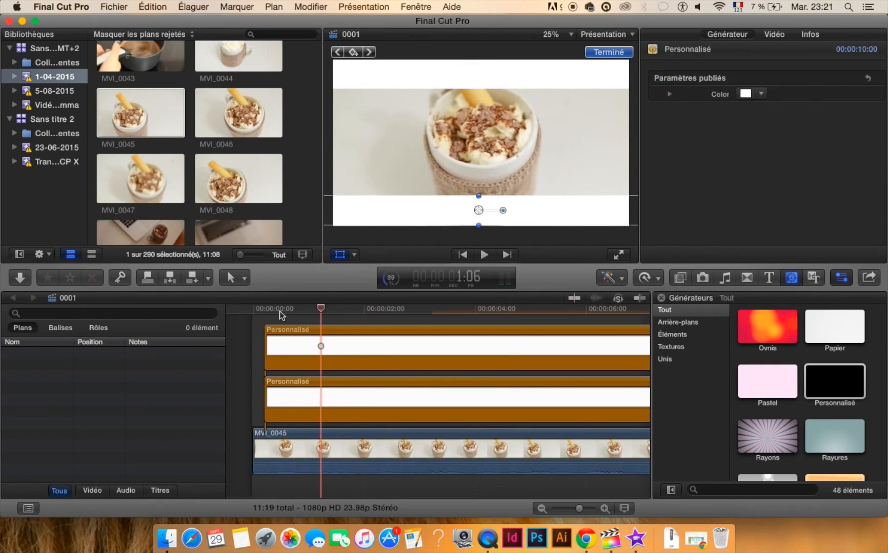
{"action": "left_click_drag", "start_coordinate": [321, 314], "coordinate": [244, 313]}
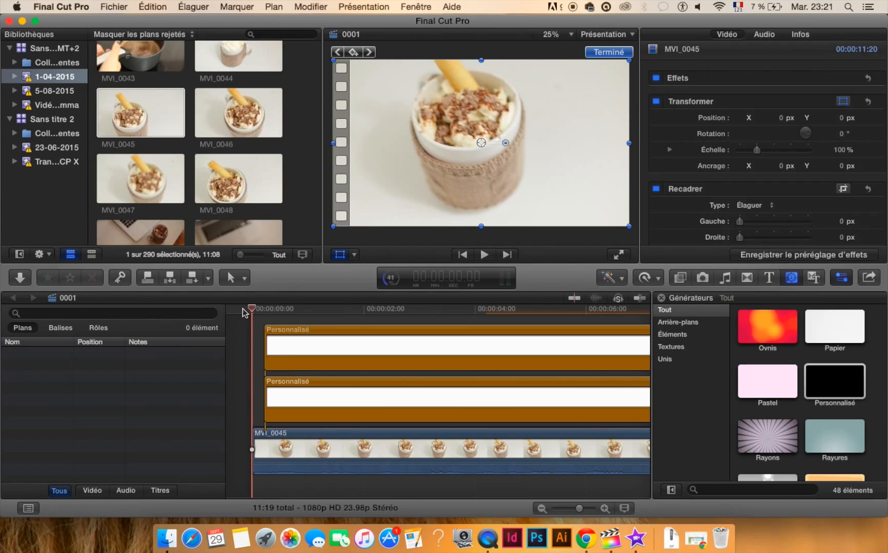
Step: Cut both white band generators at about 5 seconds and delete the pieces after the cut
{"action": "key", "text": "super+minus"}
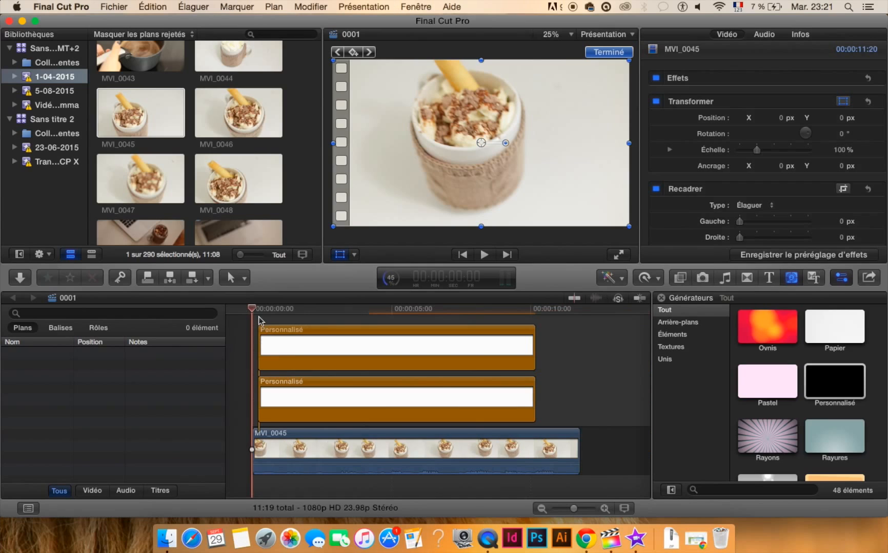
{"action": "left_click", "coordinate": [372, 352]}
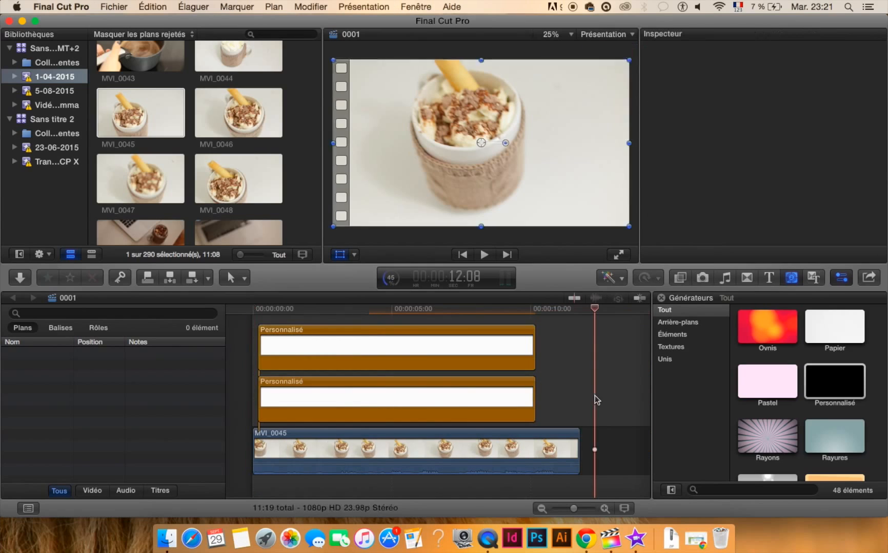
{"action": "left_click", "coordinate": [594, 397]}
{"action": "key", "text": "b"}
{"action": "left_click", "coordinate": [392, 346]}
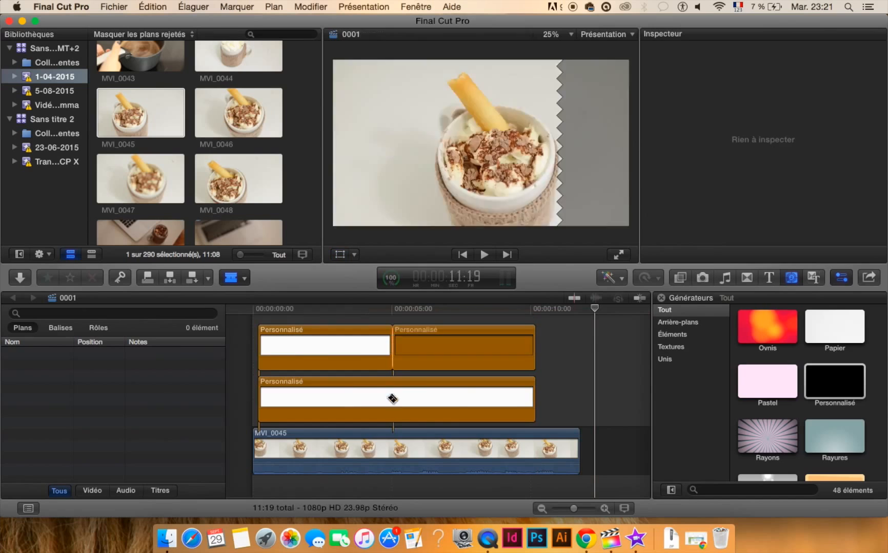
{"action": "key", "text": "a"}
{"action": "left_click", "coordinate": [424, 336]}
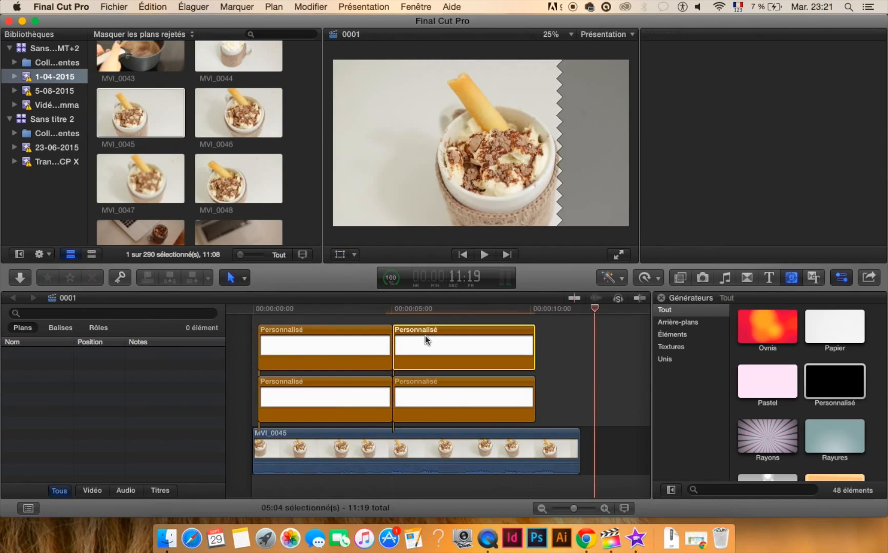
{"action": "left_click", "coordinate": [424, 401], "text": "super"}
{"action": "key", "text": "Delete"}
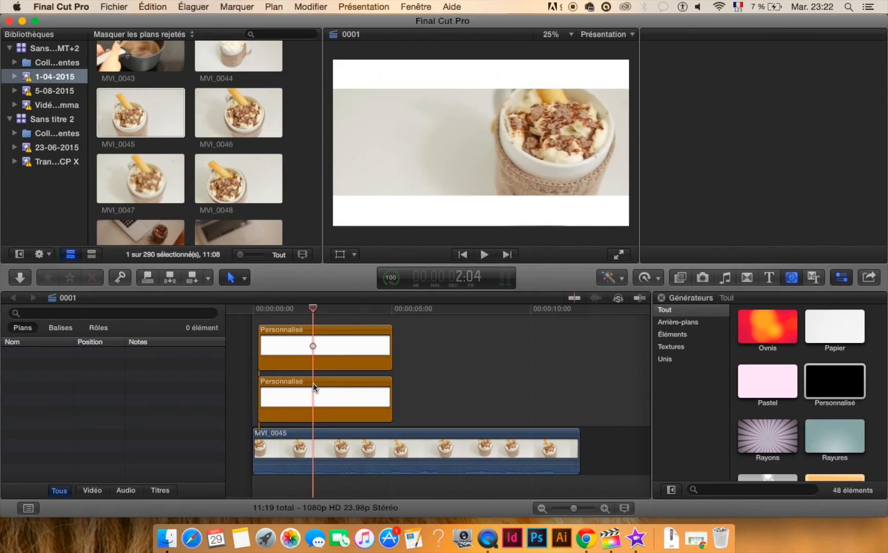
Step: Move both white bands together so they start about 1.5 seconds into the MVI_0045 clip, and check their new starting point
{"action": "left_click", "coordinate": [313, 383]}
{"action": "left_click_drag", "start_coordinate": [418, 414], "coordinate": [362, 335]}
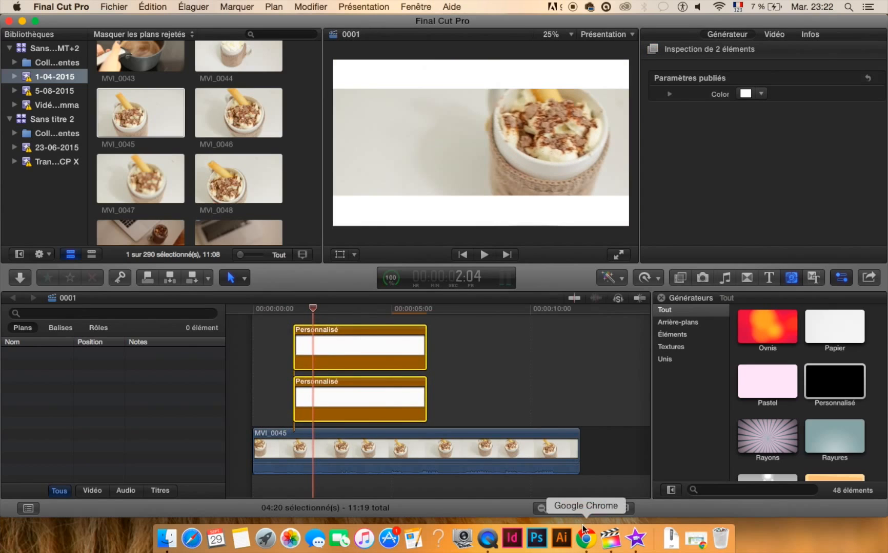
{"action": "left_click_drag", "start_coordinate": [574, 509], "coordinate": [584, 509]}
{"action": "scroll", "coordinate": [364, 460], "scroll_direction": "left", "scroll_amount": 2}
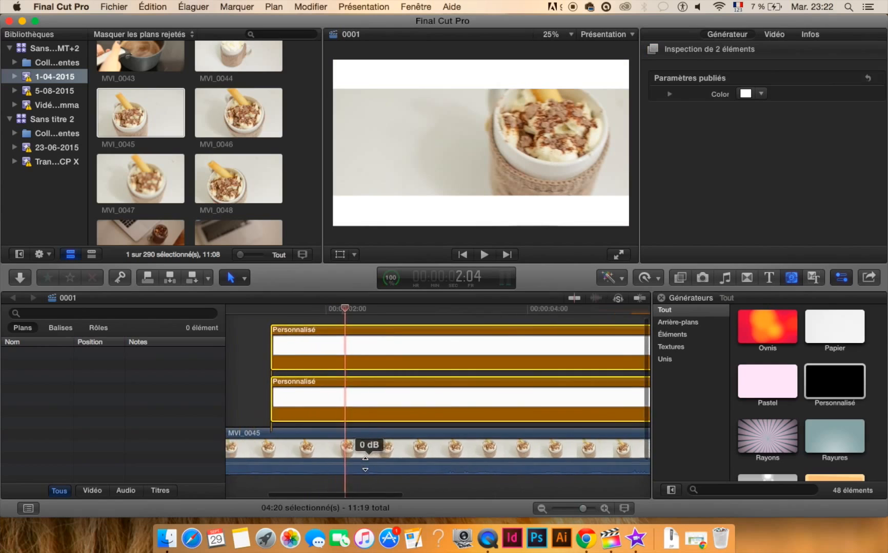
{"action": "left_click_drag", "start_coordinate": [369, 309], "coordinate": [290, 309]}
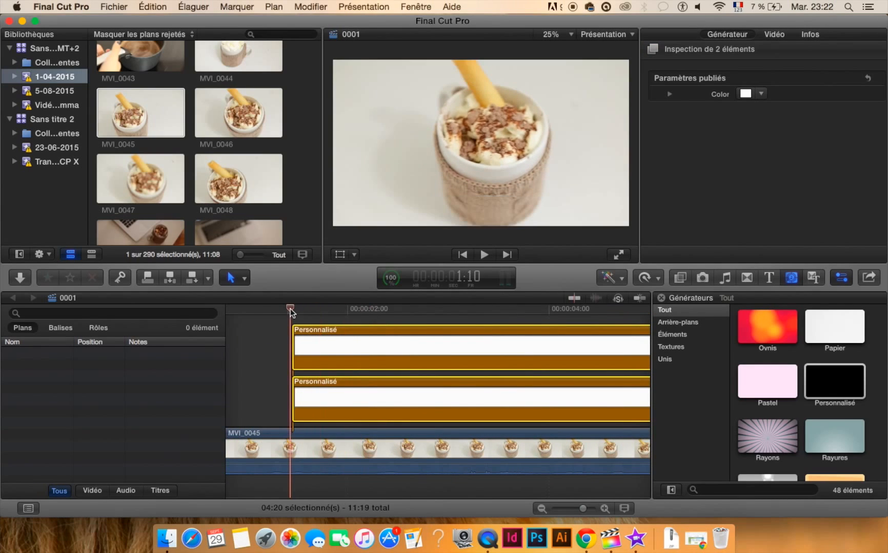
{"action": "left_click", "coordinate": [260, 359]}
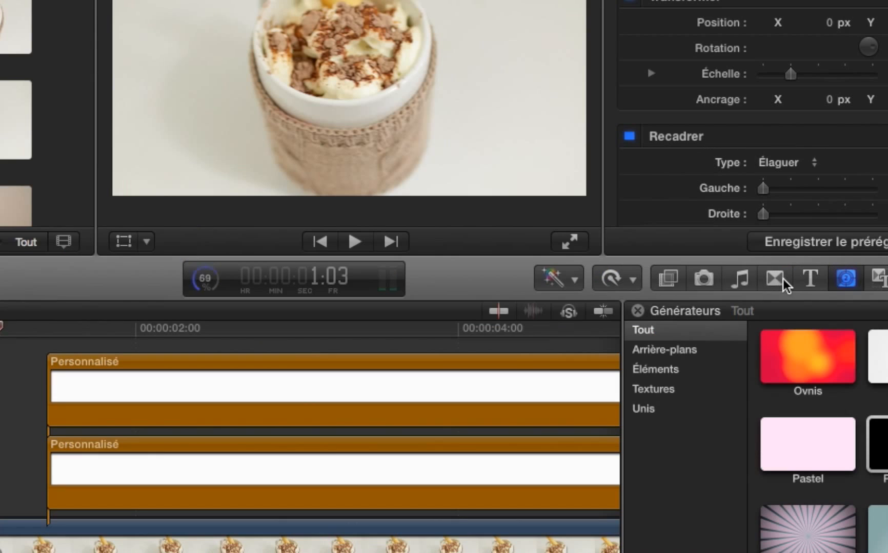
Step: Try the Balayage transition on both white bands and play the sequence to preview it
{"action": "left_click", "coordinate": [752, 277]}
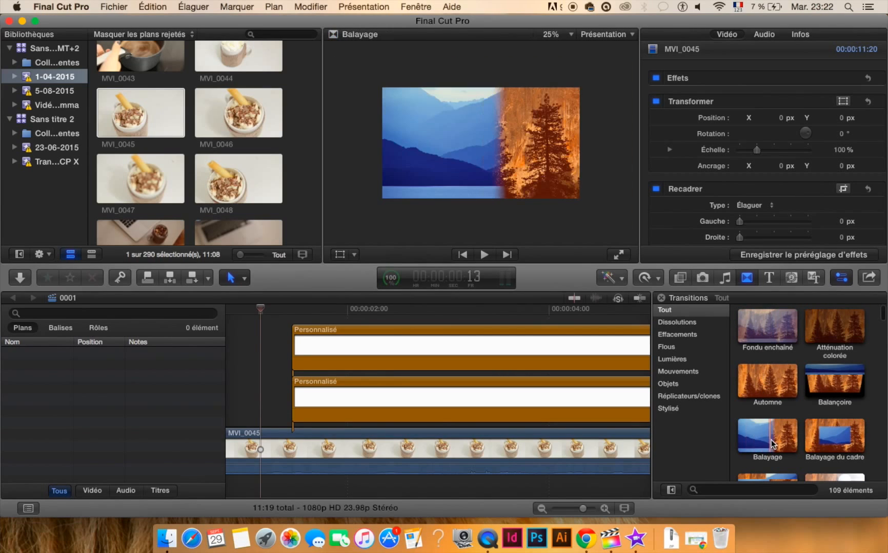
{"action": "left_click_drag", "start_coordinate": [765, 447], "coordinate": [492, 405]}
{"action": "left_click_drag", "start_coordinate": [764, 448], "coordinate": [312, 333]}
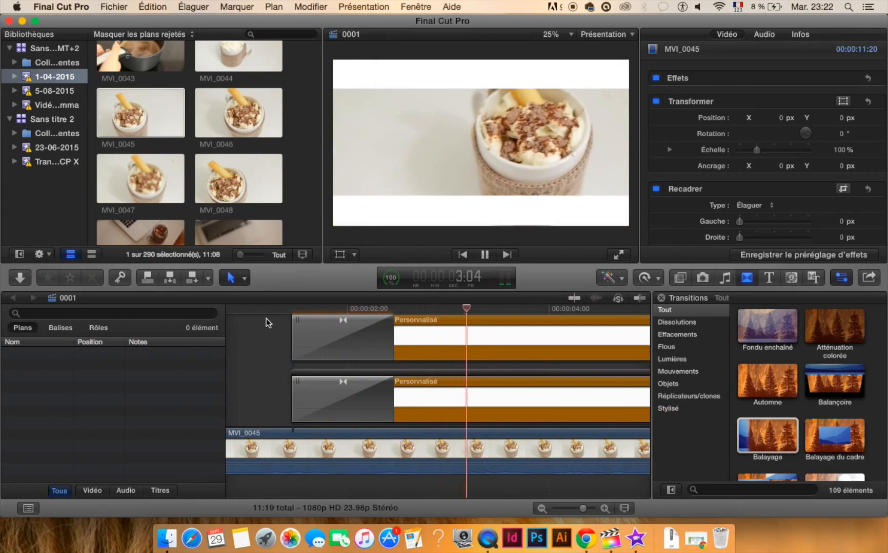
{"action": "key", "text": "space"}
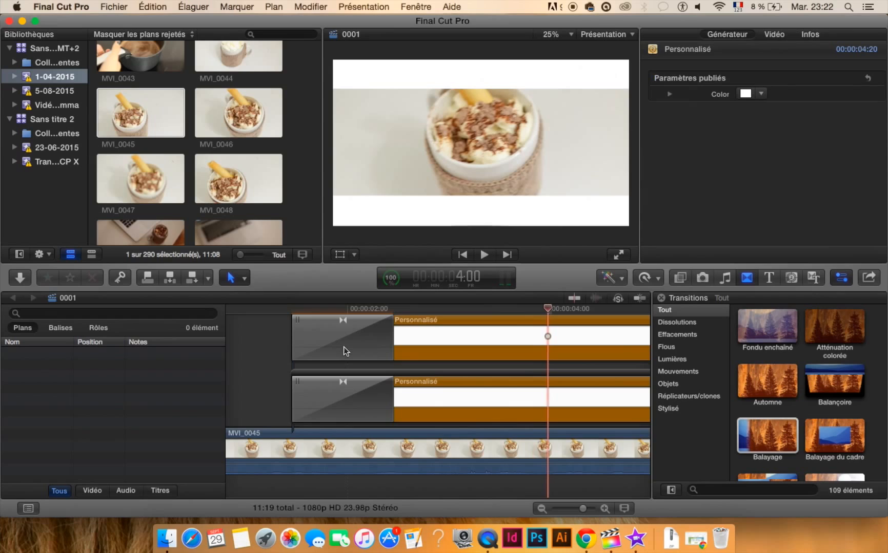
Step: Undo the Balayage transitions, apply Fondu enchaîné to both white bands instead, and preview their opening
{"action": "key", "text": "super+z"}
{"action": "key", "text": "super+z"}
{"action": "left_click_drag", "start_coordinate": [774, 345], "coordinate": [349, 354]}
{"action": "left_click_drag", "start_coordinate": [766, 328], "coordinate": [371, 395]}
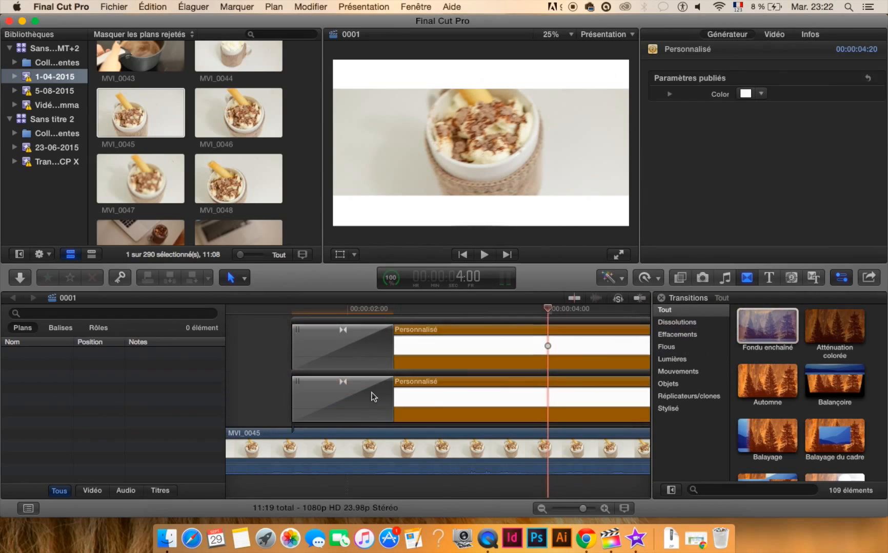
{"action": "left_click", "coordinate": [294, 308]}
{"action": "key", "text": "space"}
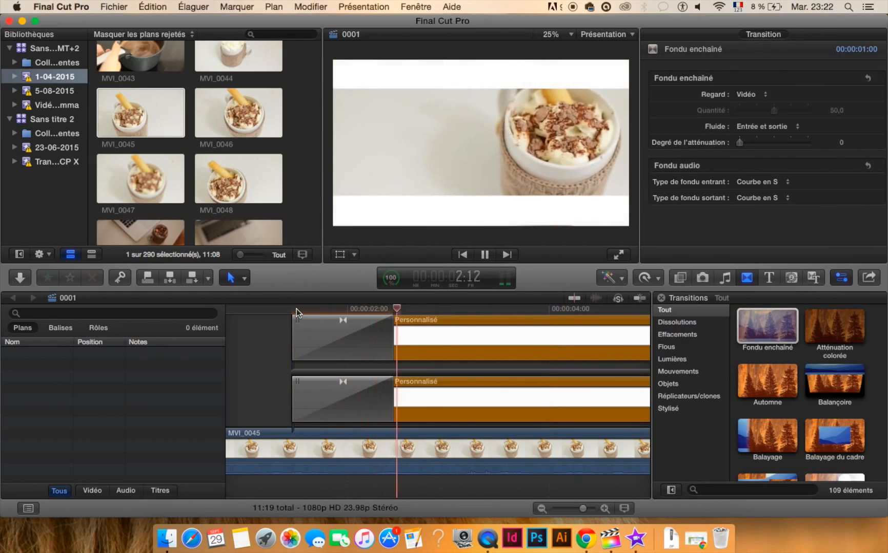
{"action": "key", "text": "space"}
Step: Delete the Fondu enchaîné transitions at the start of both white bands
{"action": "left_click", "coordinate": [349, 397]}
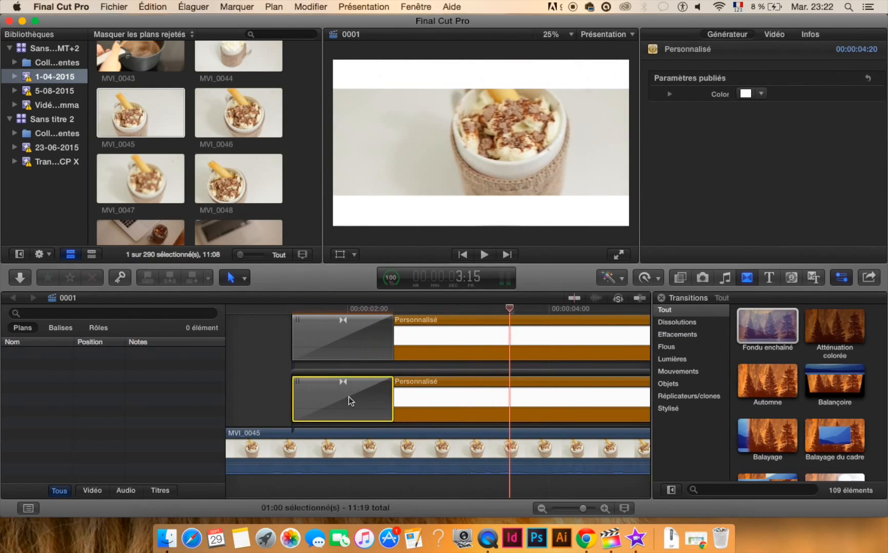
{"action": "key", "text": "Delete"}
{"action": "left_click", "coordinate": [336, 336]}
{"action": "key", "text": "Delete"}
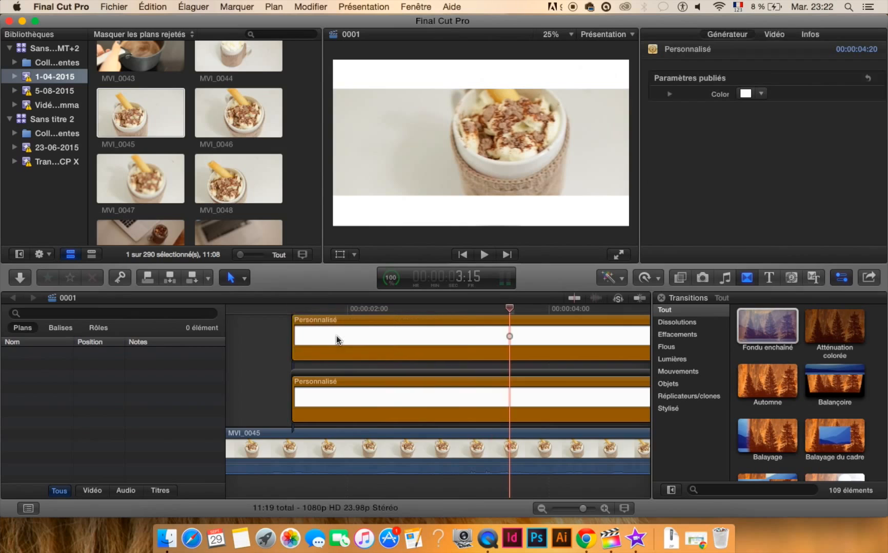
Step: Scrub the sequence from its start to check how the two bands appear without an opening transition
{"action": "scroll", "coordinate": [273, 357], "scroll_direction": "left", "scroll_amount": 3}
{"action": "scroll", "coordinate": [273, 357], "scroll_direction": "left", "scroll_amount": 2}
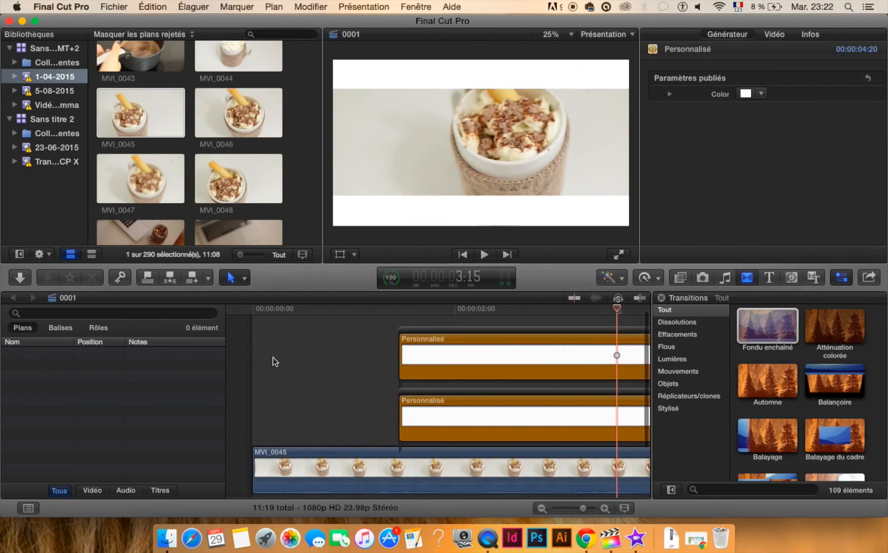
{"action": "left_click", "coordinate": [251, 311]}
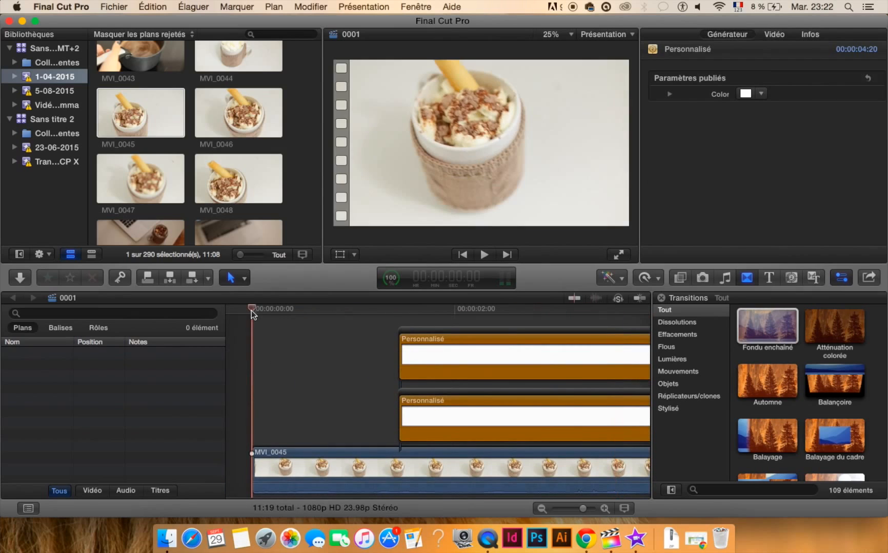
{"action": "left_click_drag", "start_coordinate": [251, 311], "coordinate": [560, 335]}
{"action": "left_click", "coordinate": [500, 337]}
{"action": "scroll", "coordinate": [418, 328], "scroll_direction": "right", "scroll_amount": 5}
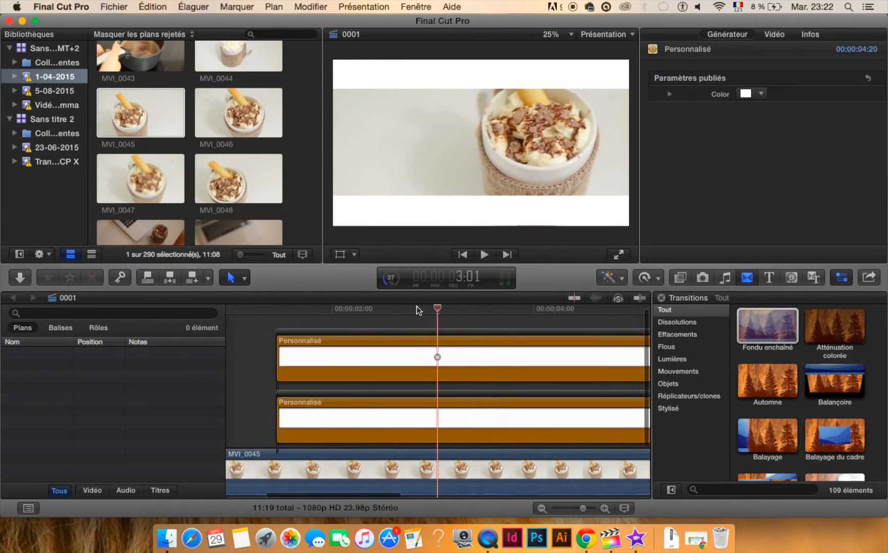
Step: Examine the upper band's Color parameter, the clips in the timeline and the available transitions
{"action": "left_click", "coordinate": [760, 94]}
{"action": "left_click", "coordinate": [760, 94]}
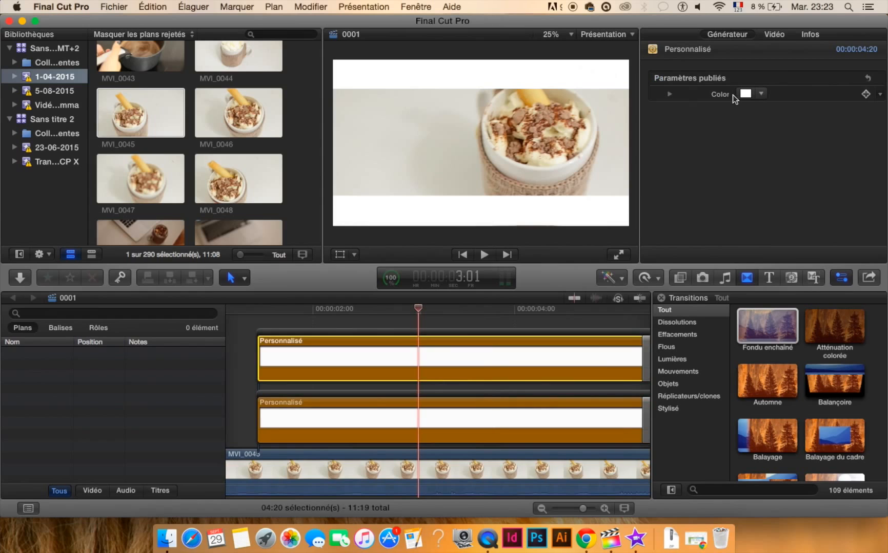
{"action": "scroll", "coordinate": [342, 388], "scroll_direction": "left", "scroll_amount": 5}
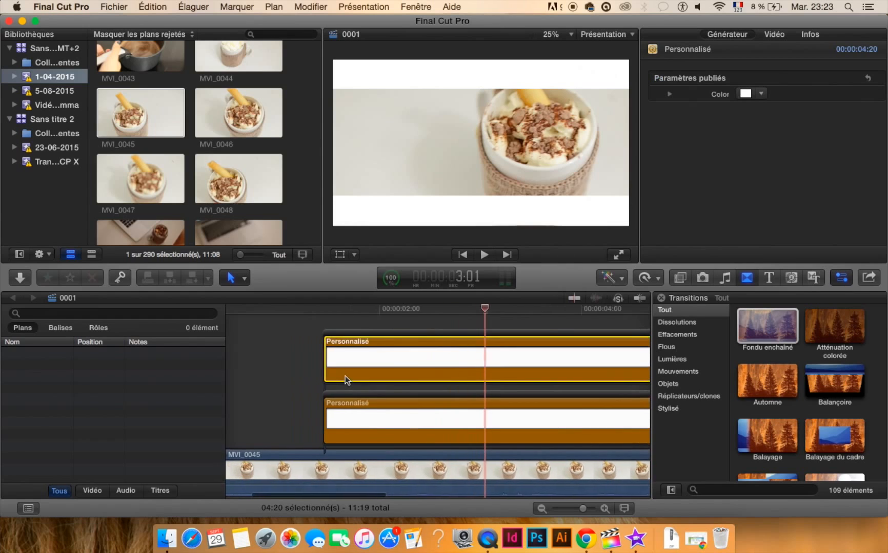
{"action": "scroll", "coordinate": [346, 378], "scroll_direction": "left", "scroll_amount": 3}
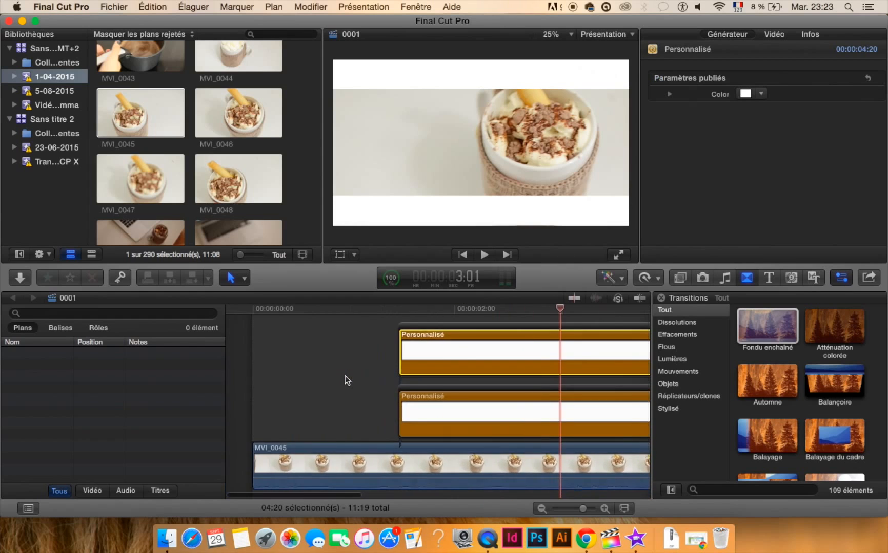
{"action": "scroll", "coordinate": [345, 379], "scroll_direction": "right", "scroll_amount": 8}
{"action": "scroll", "coordinate": [345, 379], "scroll_direction": "down", "scroll_amount": 2}
{"action": "scroll", "coordinate": [841, 379], "scroll_direction": "down", "scroll_amount": 6}
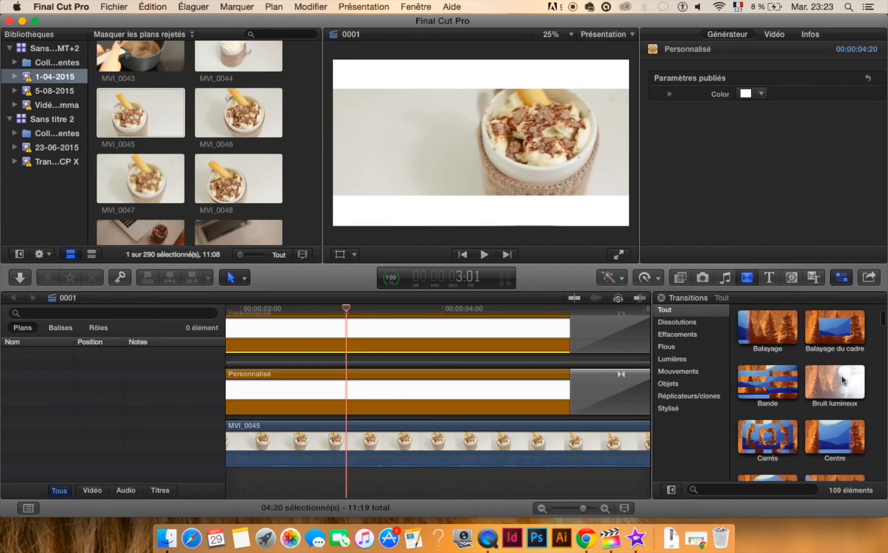
{"action": "scroll", "coordinate": [843, 380], "scroll_direction": "down", "scroll_amount": 2}
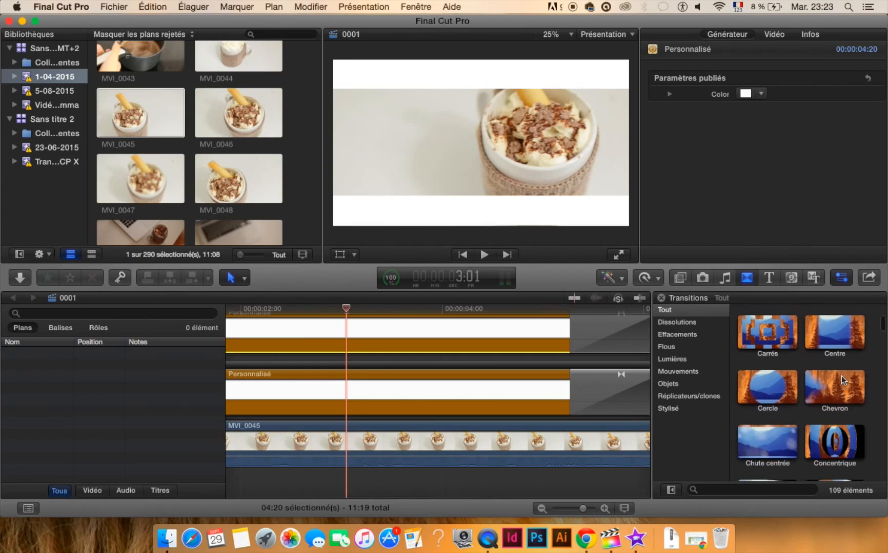
Step: Play the end of the two white bands to preview their closing Fondu enchaîné transitions
{"action": "scroll", "coordinate": [385, 347], "scroll_direction": "right", "scroll_amount": 8}
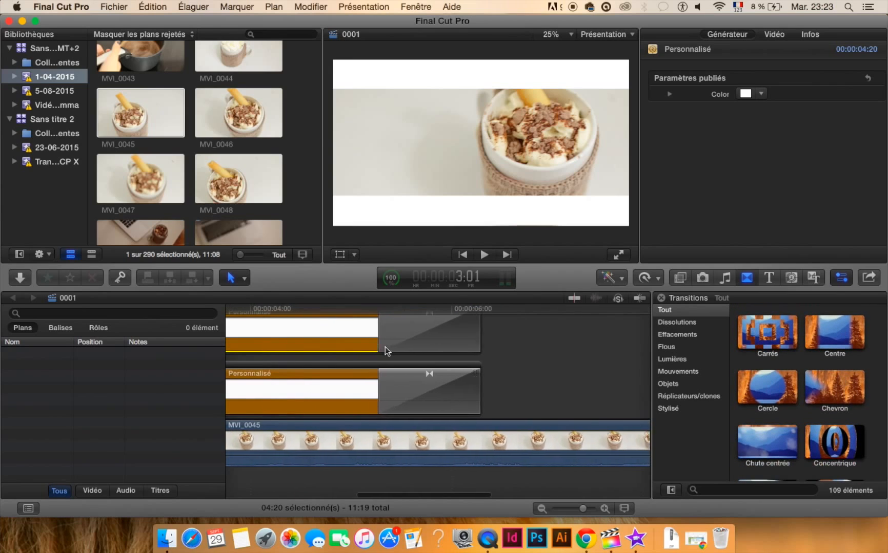
{"action": "left_click", "coordinate": [357, 311]}
{"action": "key", "text": "space"}
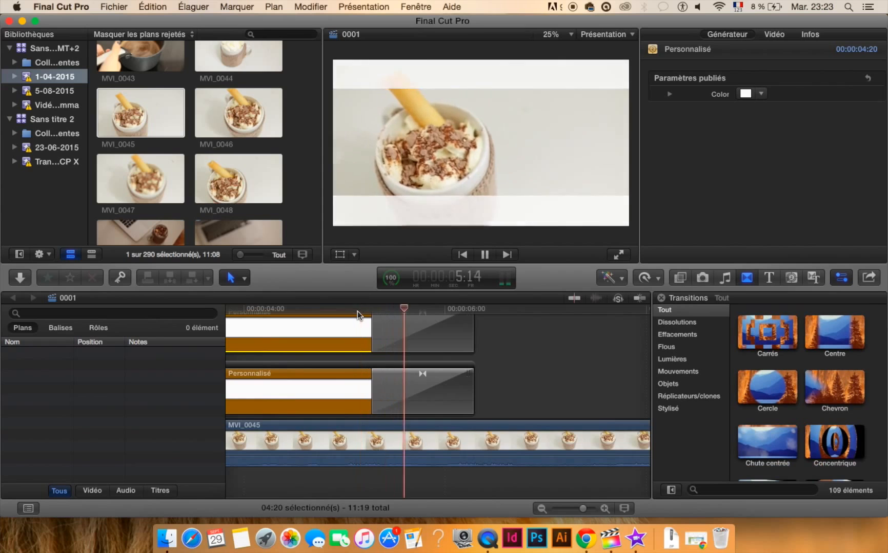
{"action": "left_click", "coordinate": [483, 255]}
{"action": "scroll", "coordinate": [525, 357], "scroll_direction": "left", "scroll_amount": 15}
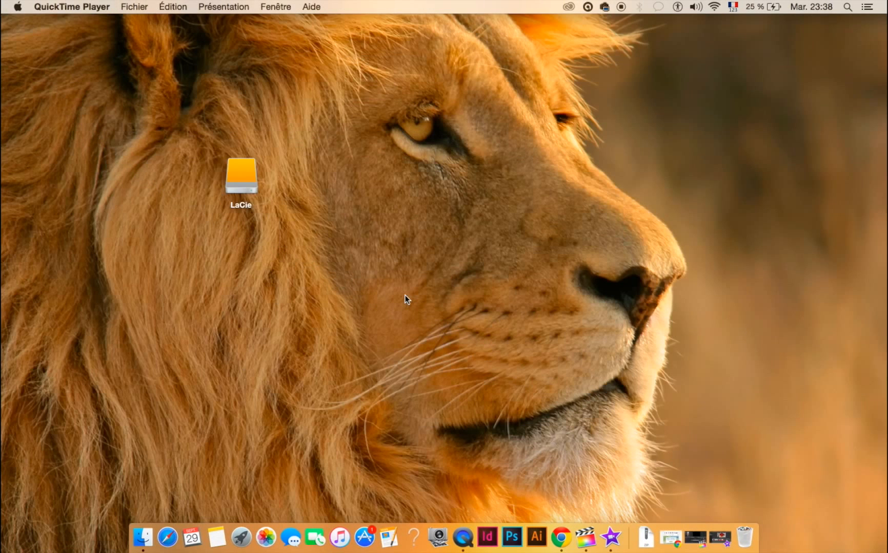
Step: Switch to iMovie and select the pancake clip in the 29-09-2015 event
{"action": "left_click", "coordinate": [607, 537]}
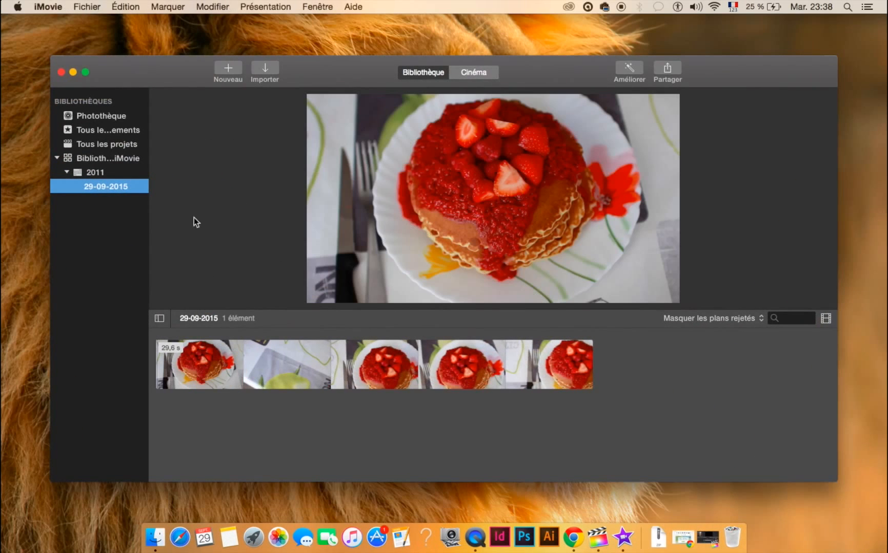
{"action": "left_click", "coordinate": [270, 358]}
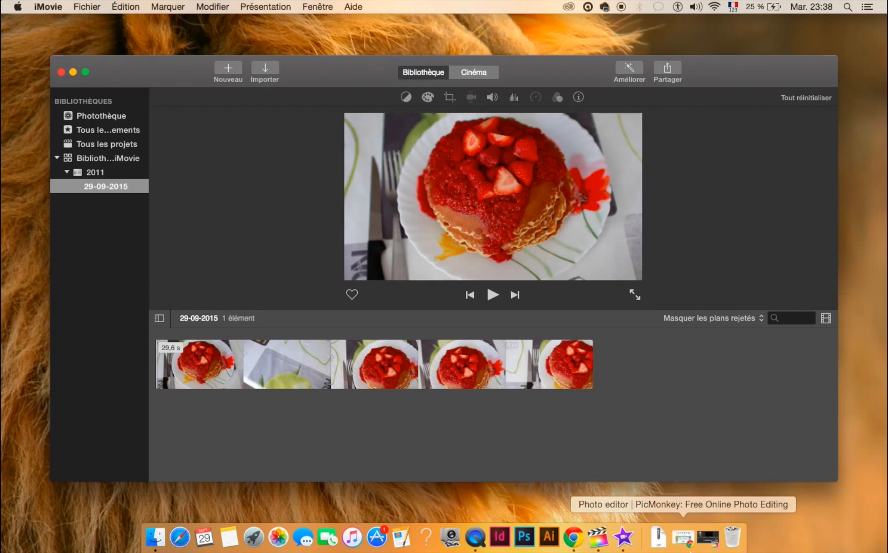
Step: Switch to PicMonkey in Chrome and create a custom design canvas of 1280 × 720 pixels
{"action": "left_click", "coordinate": [688, 547]}
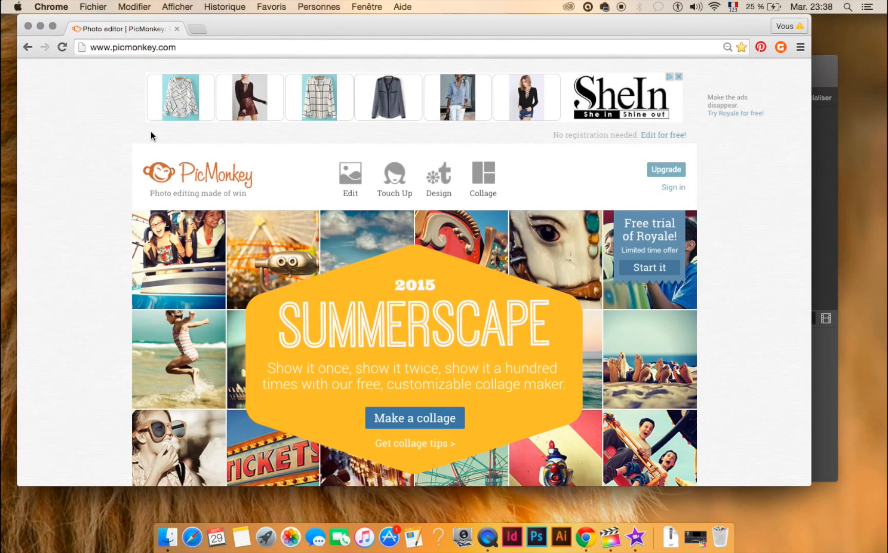
{"action": "mouse_move", "coordinate": [445, 184]}
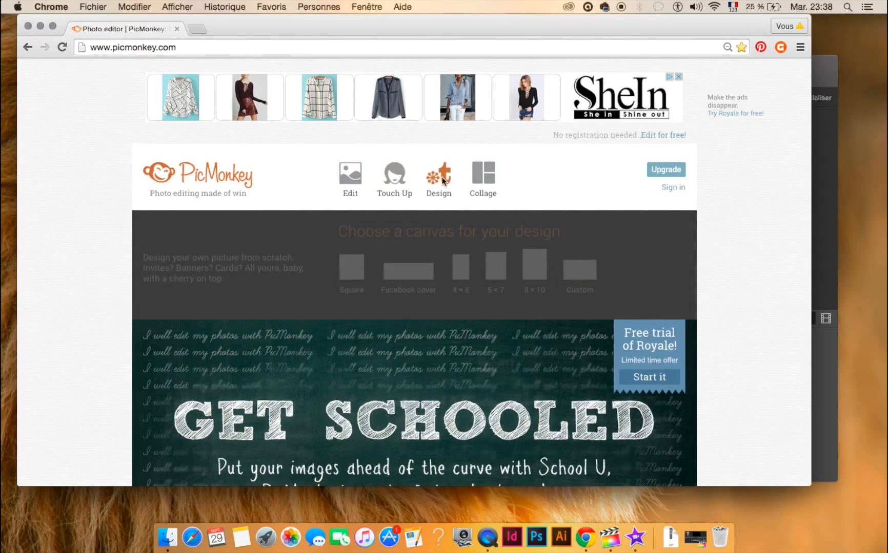
{"action": "left_click", "coordinate": [576, 276]}
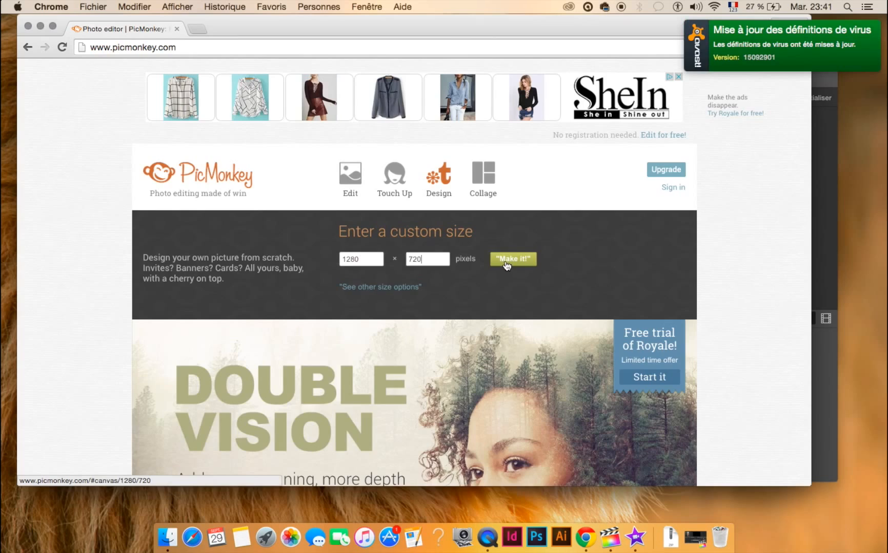
{"action": "left_click", "coordinate": [512, 260]}
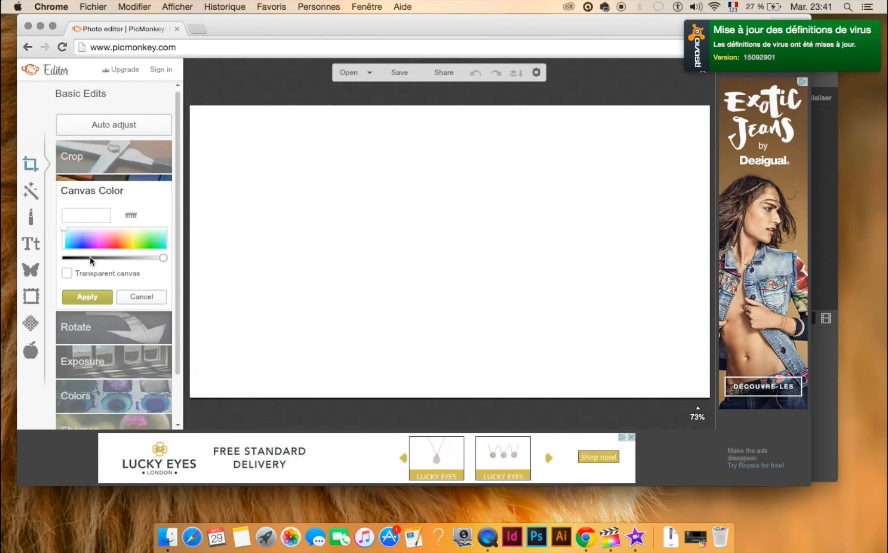
Step: Make the canvas color transparent, apply it, and go to the geometric overlays
{"action": "left_click", "coordinate": [67, 274]}
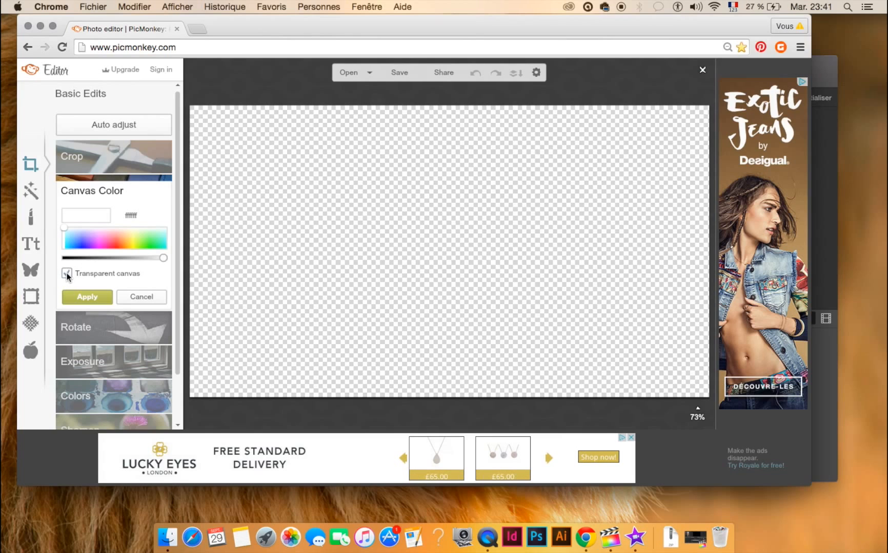
{"action": "left_click", "coordinate": [31, 271]}
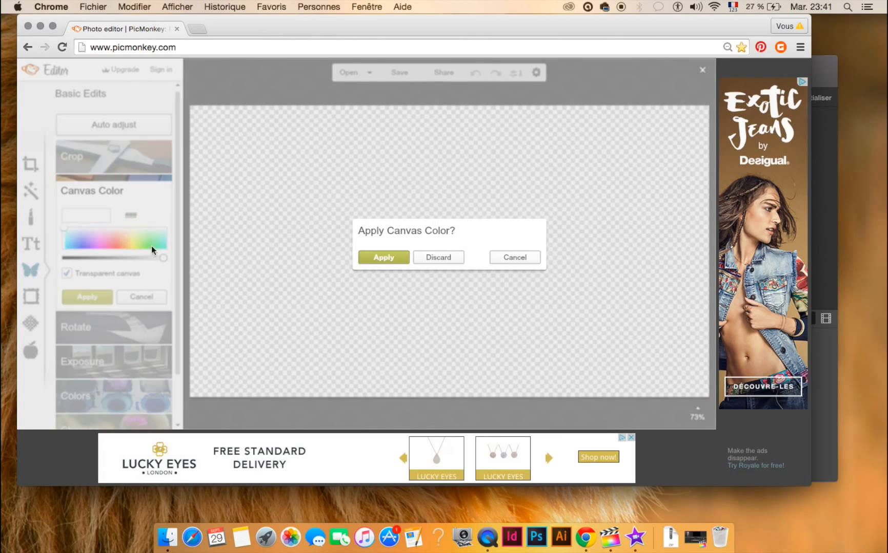
{"action": "left_click", "coordinate": [381, 257]}
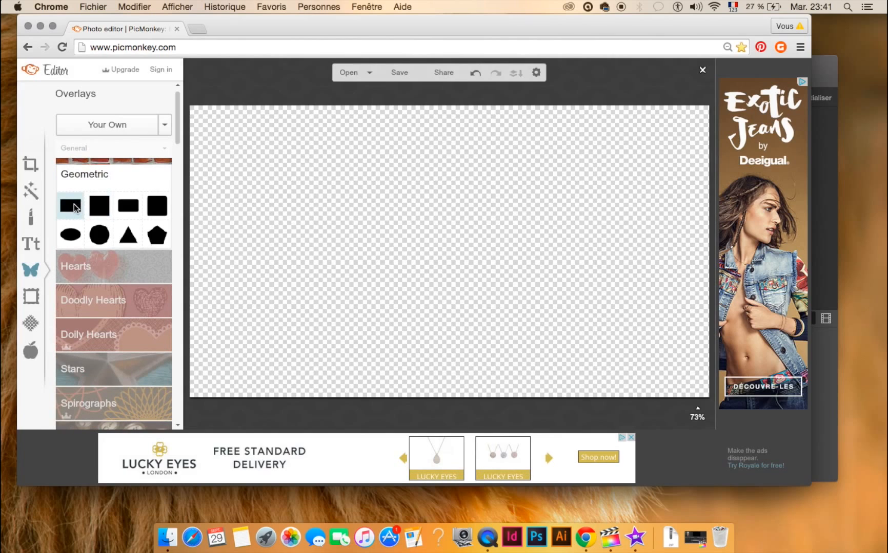
Step: Add a geometric rectangle overlay and stretch it across the full width of the canvas
{"action": "left_click", "coordinate": [75, 207]}
{"action": "left_click_drag", "start_coordinate": [451, 245], "coordinate": [174, 254]}
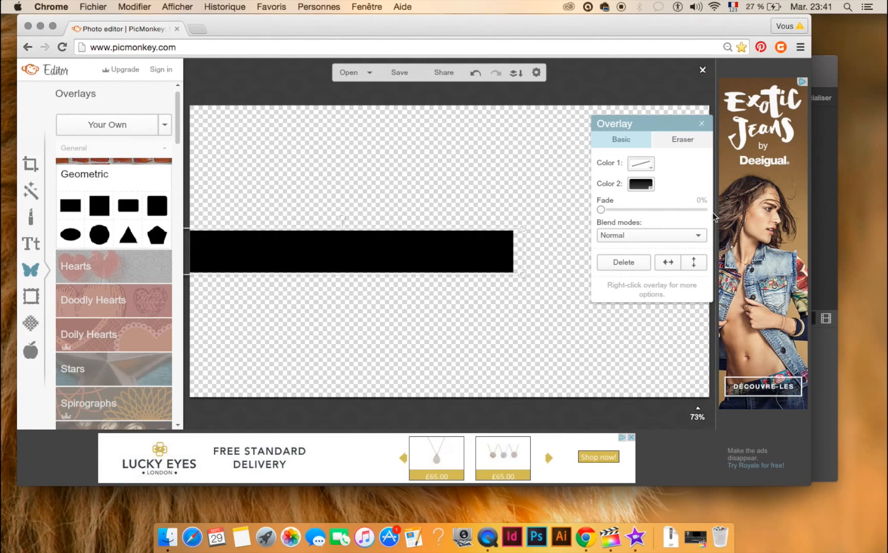
{"action": "left_click_drag", "start_coordinate": [521, 255], "coordinate": [764, 275]}
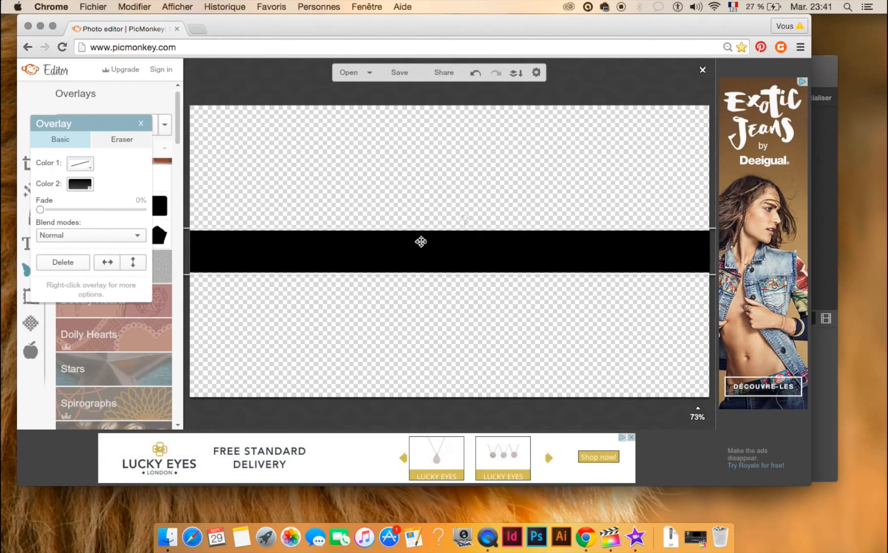
Step: Set the rectangle overlay's Color 2 to white
{"action": "left_click", "coordinate": [82, 184]}
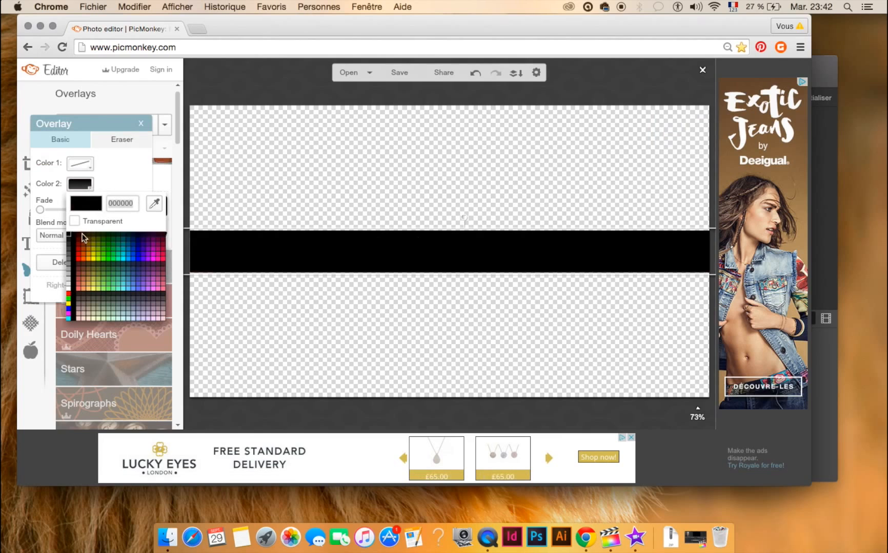
{"action": "left_click", "coordinate": [70, 290]}
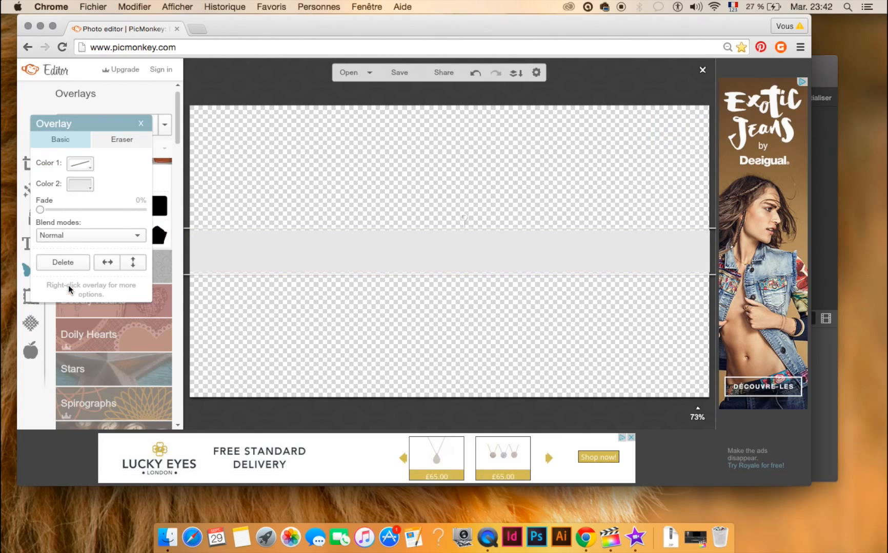
{"action": "left_click", "coordinate": [91, 188]}
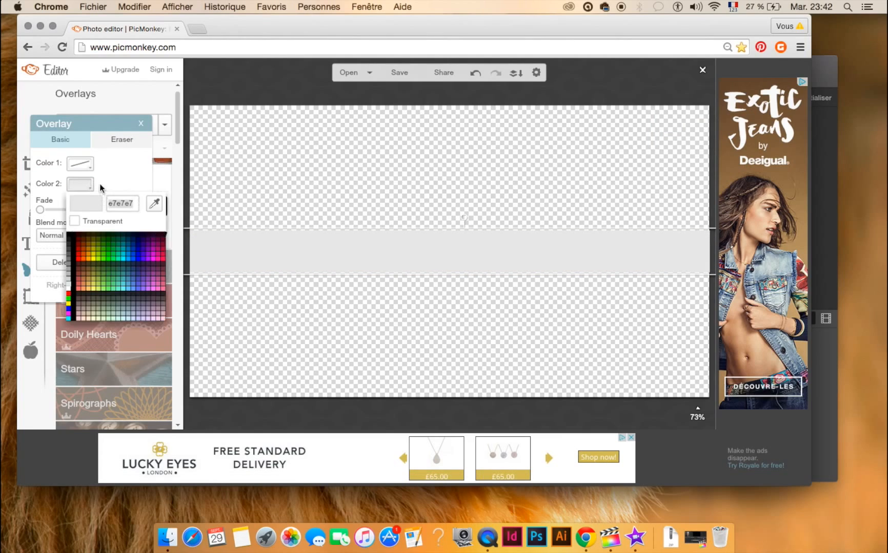
{"action": "left_click", "coordinate": [74, 292]}
Step: Move the white band to the canvas's upper edge and make it slightly taller
{"action": "left_click_drag", "start_coordinate": [535, 245], "coordinate": [538, 117]}
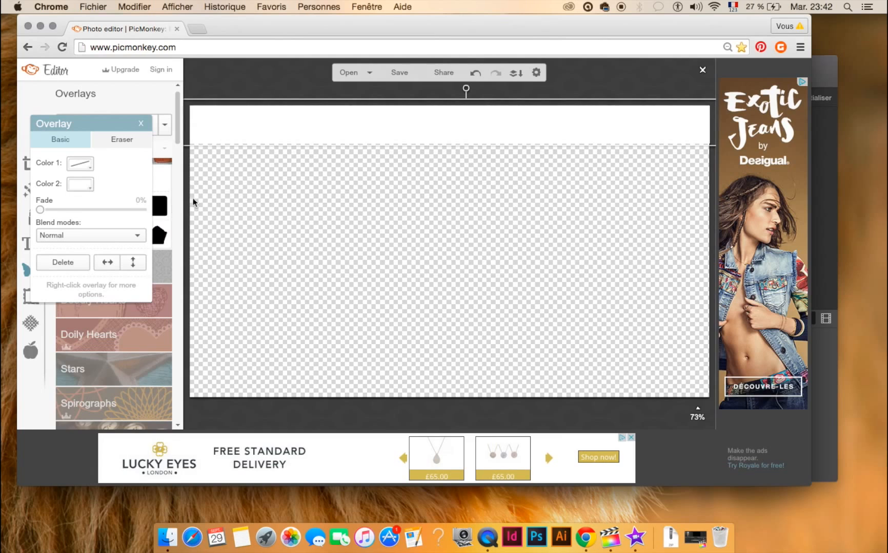
{"action": "mouse_move", "coordinate": [471, 144]}
{"action": "left_mouse_down"}
{"action": "mouse_move", "coordinate": [459, 303]}
{"action": "mouse_move", "coordinate": [496, 109]}
{"action": "mouse_move", "coordinate": [492, 167]}
{"action": "mouse_move", "coordinate": [475, 127]}
{"action": "left_mouse_up"}
{"action": "left_click", "coordinate": [446, 201]}
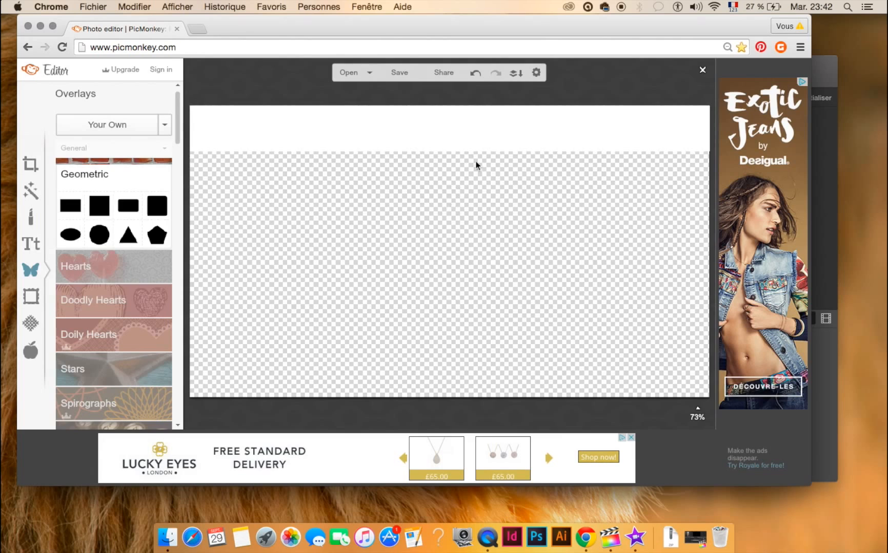
Step: Duplicate the white band and place the copy along the canvas's lower edge
{"action": "left_click", "coordinate": [492, 133]}
{"action": "right_click", "coordinate": [493, 131]}
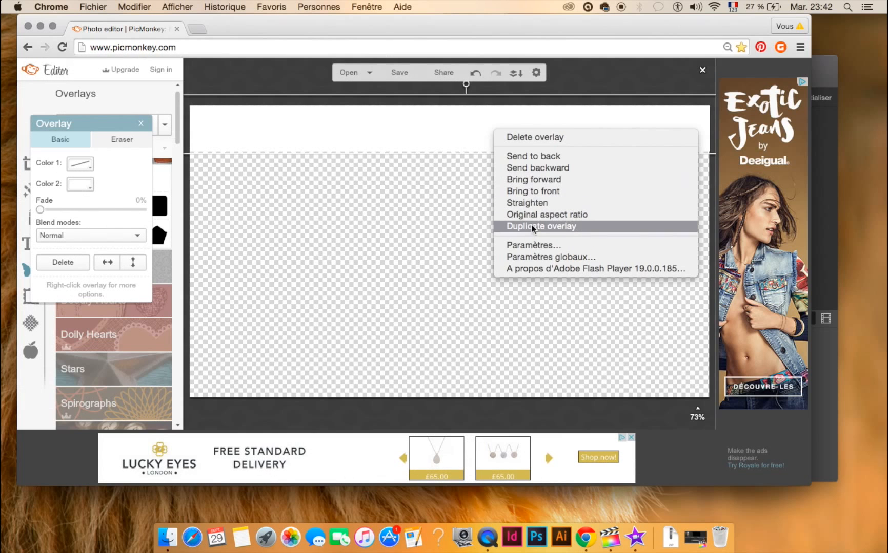
{"action": "left_click", "coordinate": [525, 228]}
{"action": "left_click_drag", "start_coordinate": [479, 148], "coordinate": [458, 382]}
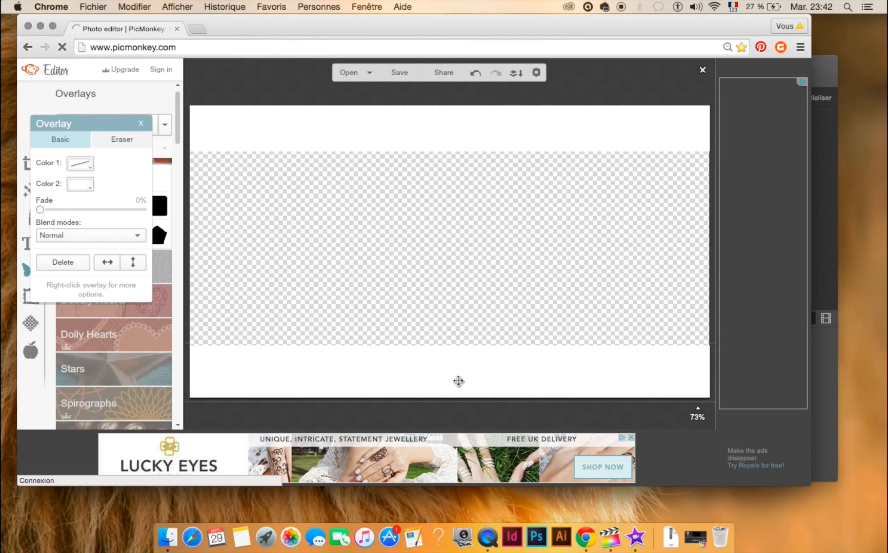
{"action": "left_click_drag", "start_coordinate": [458, 382], "coordinate": [458, 387]}
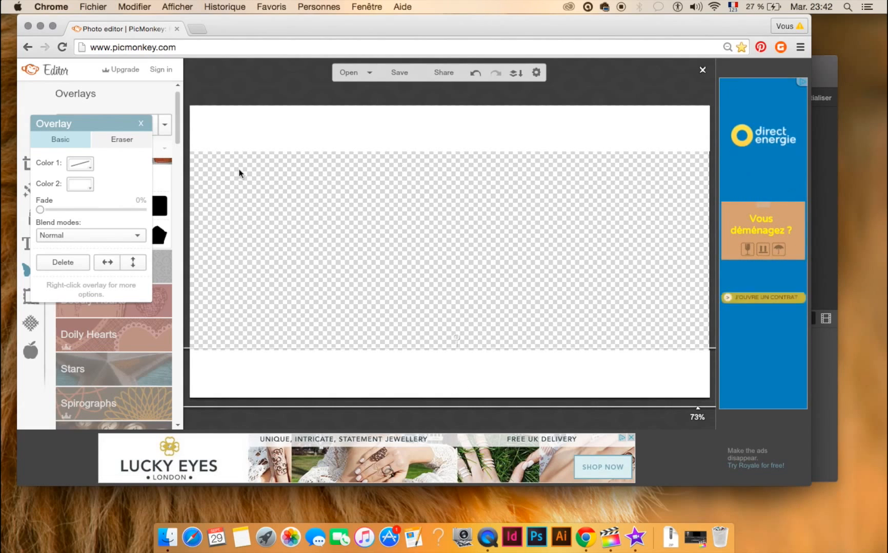
{"action": "left_click", "coordinate": [141, 123]}
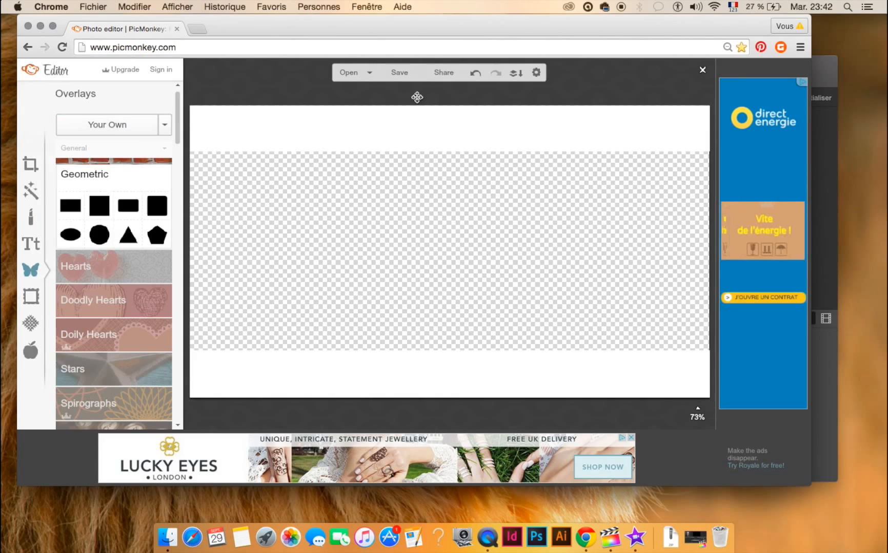
Step: Save the 1280 × 720 image to the Bureau folder as a PNG named Transparent fond
{"action": "left_click", "coordinate": [400, 72]}
{"action": "left_click", "coordinate": [75, 141]}
{"action": "left_click_drag", "start_coordinate": [36, 142], "coordinate": [15, 143]}
{"action": "type", "text": "Transparent"}
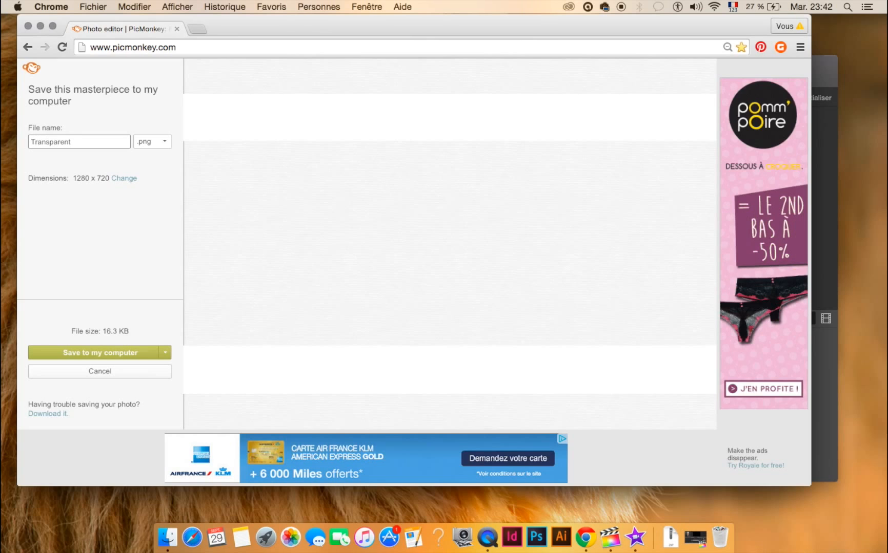
{"action": "type", "text": " fo"}
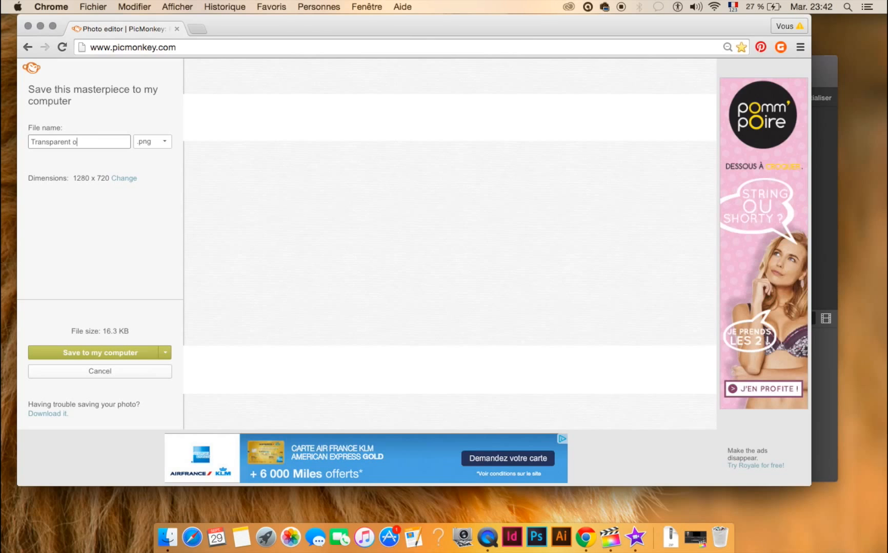
{"action": "type", "text": "nd"}
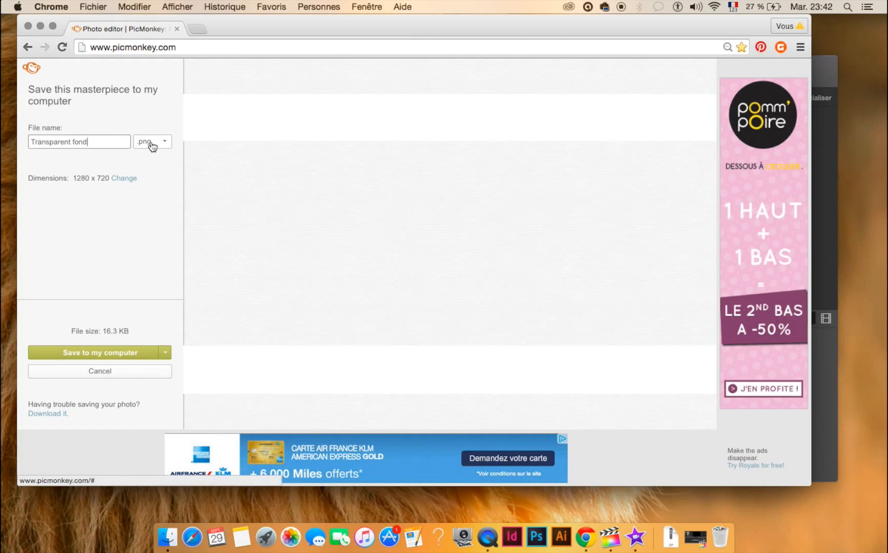
{"action": "left_click", "coordinate": [117, 356]}
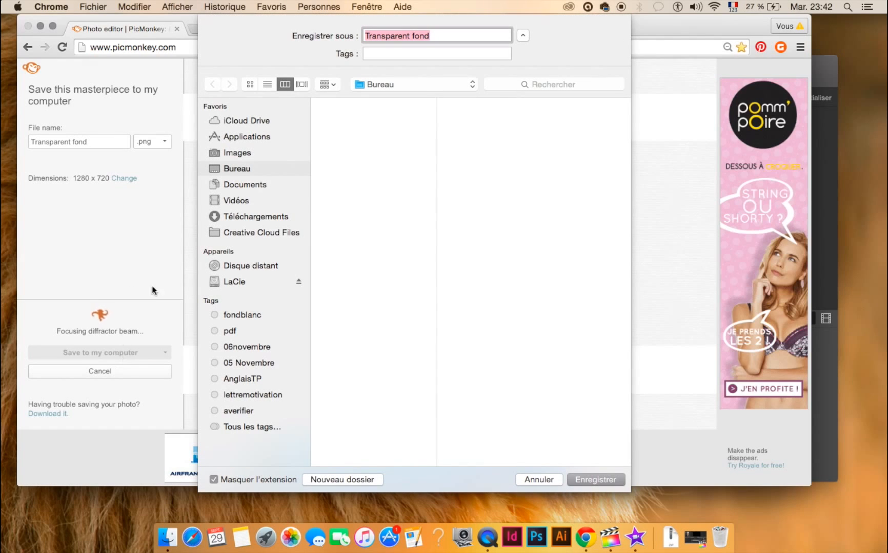
{"action": "left_click", "coordinate": [603, 480]}
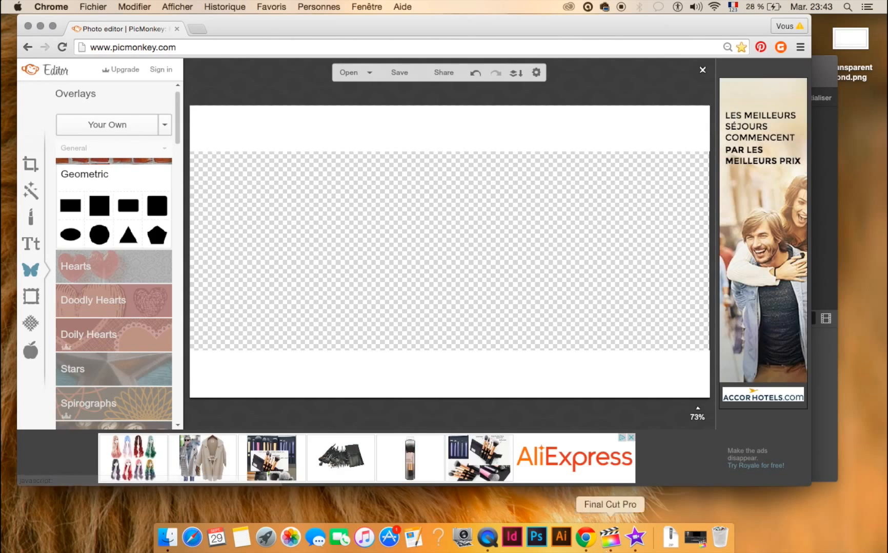
Step: Switch to iMovie and add the whole pancake clip to the Mon film timeline
{"action": "right_click", "coordinate": [583, 547]}
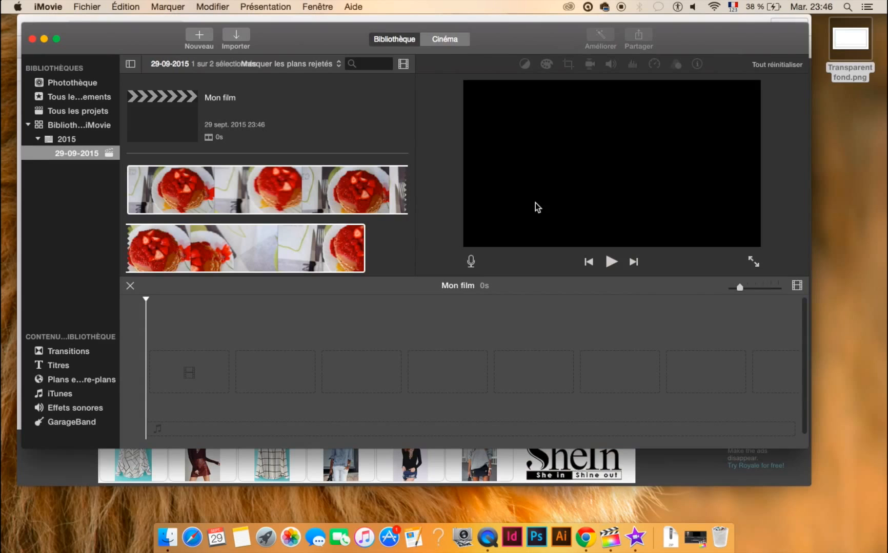
{"action": "left_click", "coordinate": [330, 195]}
{"action": "left_click_drag", "start_coordinate": [242, 190], "coordinate": [190, 382]}
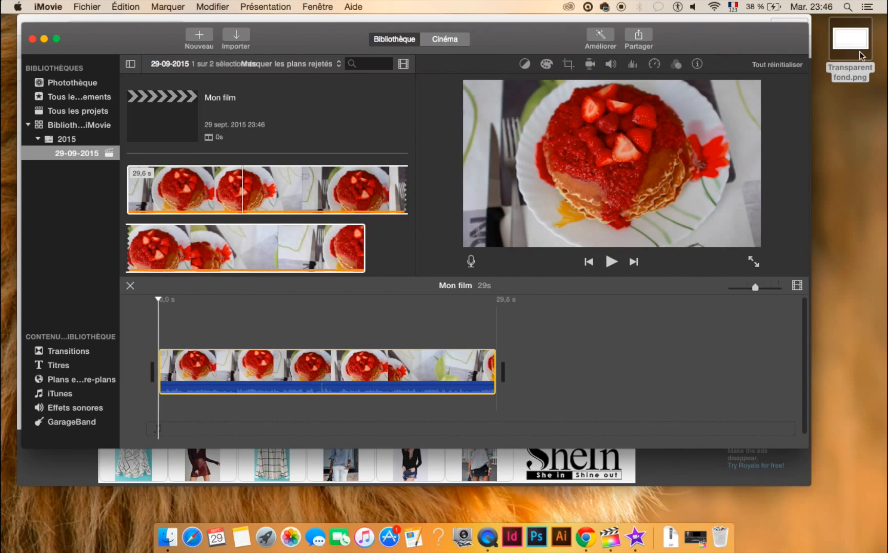
Step: Place Transparent fond.png above the pancake clip near its start and extend it to about 28.4 s, close to the clip's end
{"action": "left_click_drag", "start_coordinate": [859, 45], "coordinate": [173, 332]}
{"action": "left_click", "coordinate": [192, 328]}
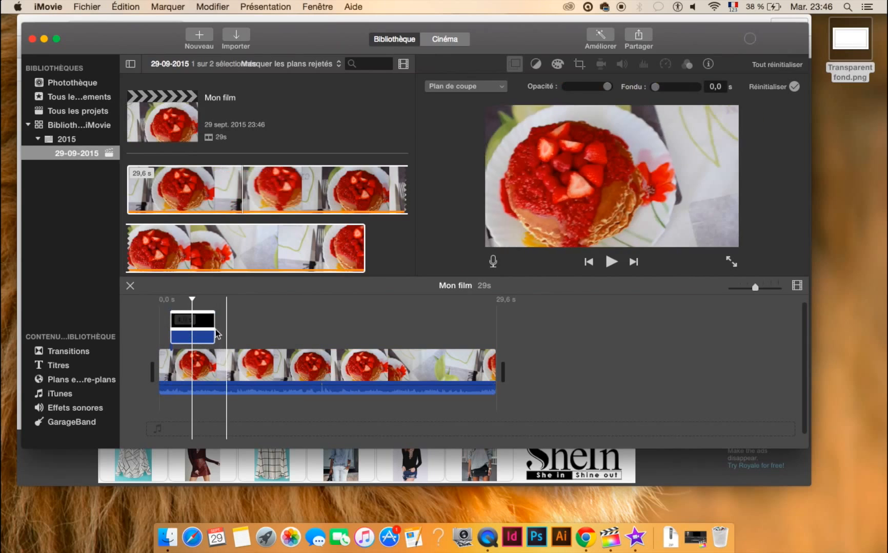
{"action": "left_click_drag", "start_coordinate": [214, 326], "coordinate": [315, 327]}
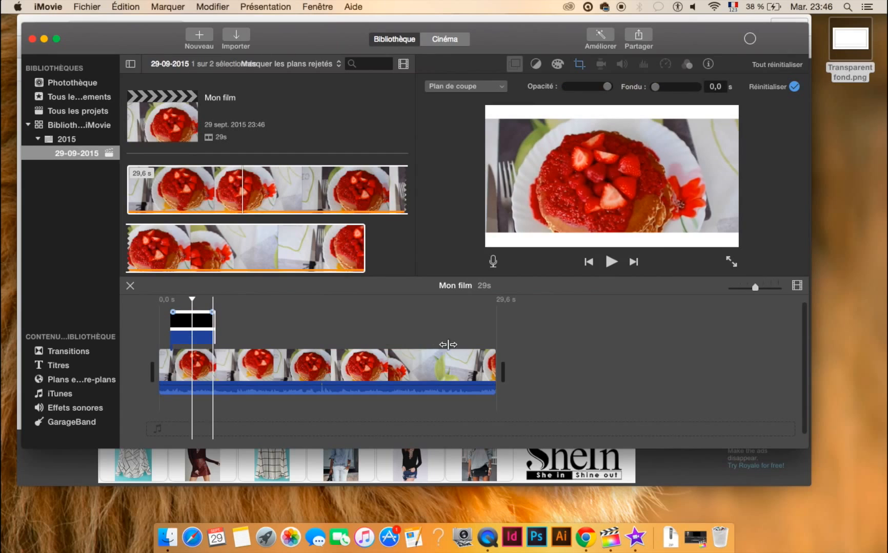
{"action": "left_click_drag", "start_coordinate": [462, 343], "coordinate": [492, 335]}
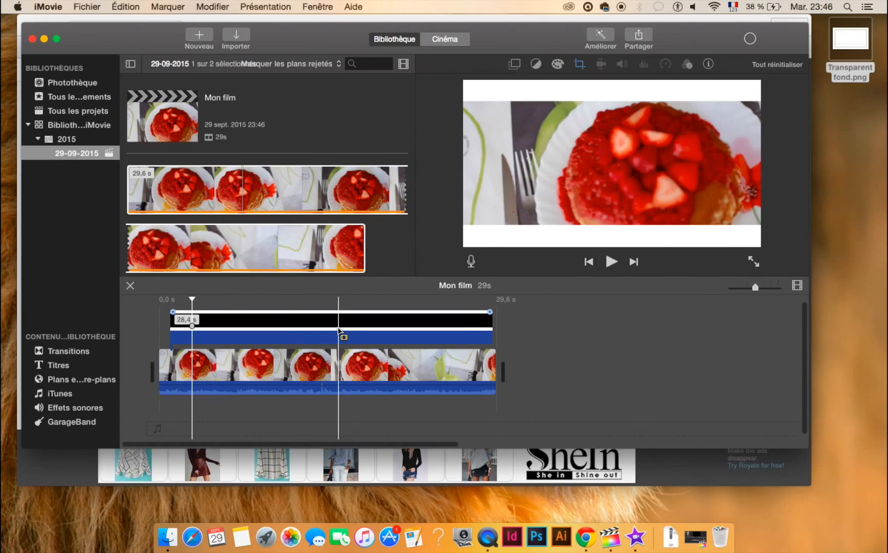
Step: Set the overlay image's Recadrage style to Adapter
{"action": "left_click", "coordinate": [307, 327]}
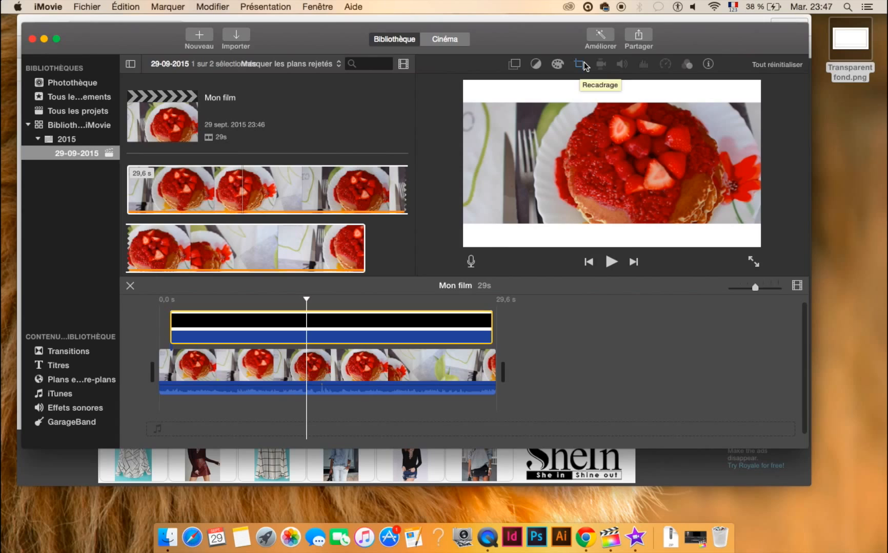
{"action": "left_click", "coordinate": [580, 64]}
{"action": "left_click", "coordinate": [474, 85]}
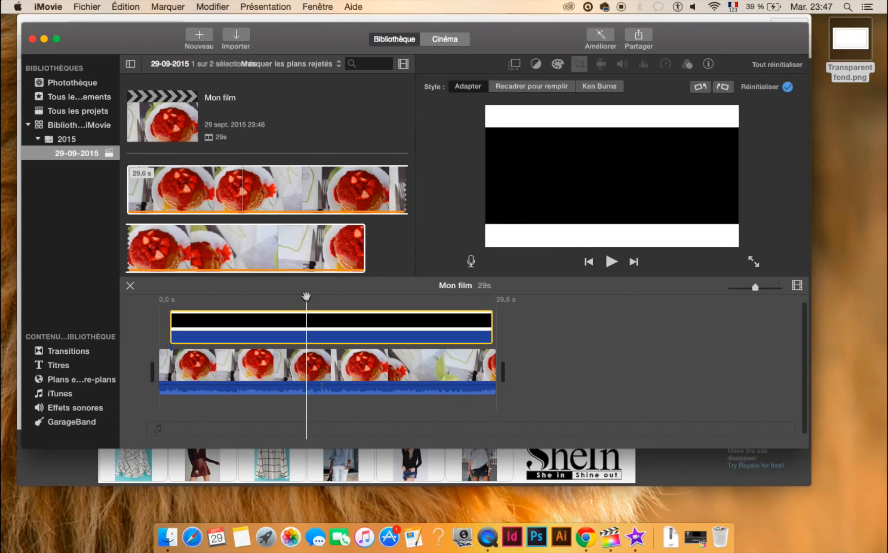
Step: Scrub through the timeline to compare the pancake clip with and without the white bands
{"action": "left_click_drag", "start_coordinate": [306, 297], "coordinate": [301, 299]}
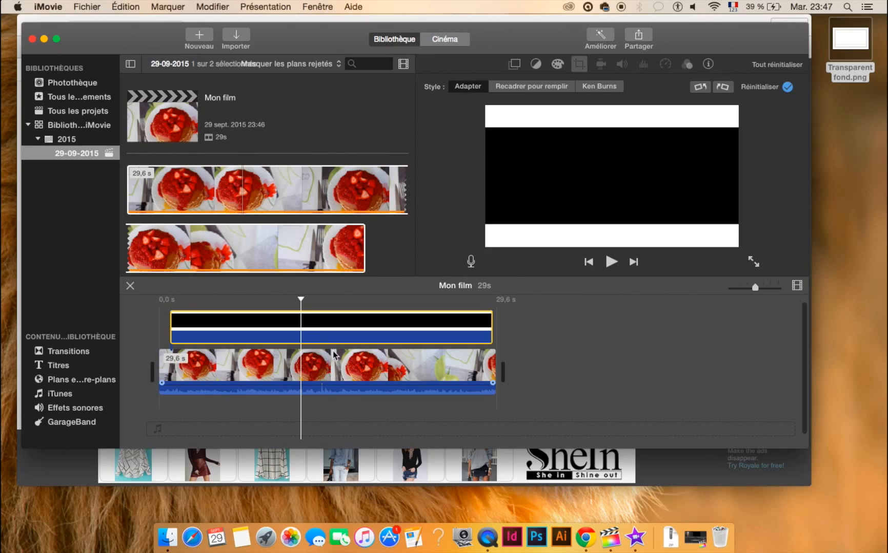
{"action": "left_click_drag", "start_coordinate": [302, 300], "coordinate": [236, 307]}
{"action": "left_click", "coordinate": [205, 366]}
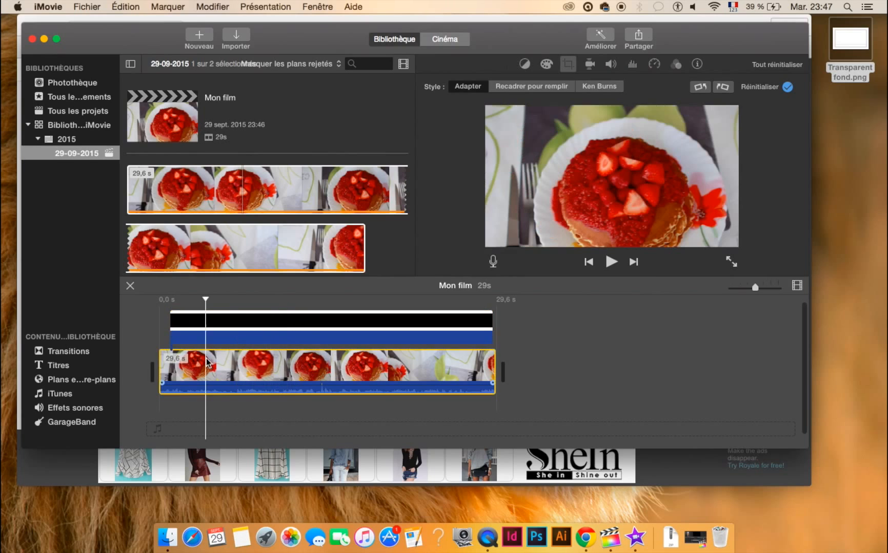
{"action": "left_click", "coordinate": [236, 255]}
{"action": "left_click", "coordinate": [207, 313]}
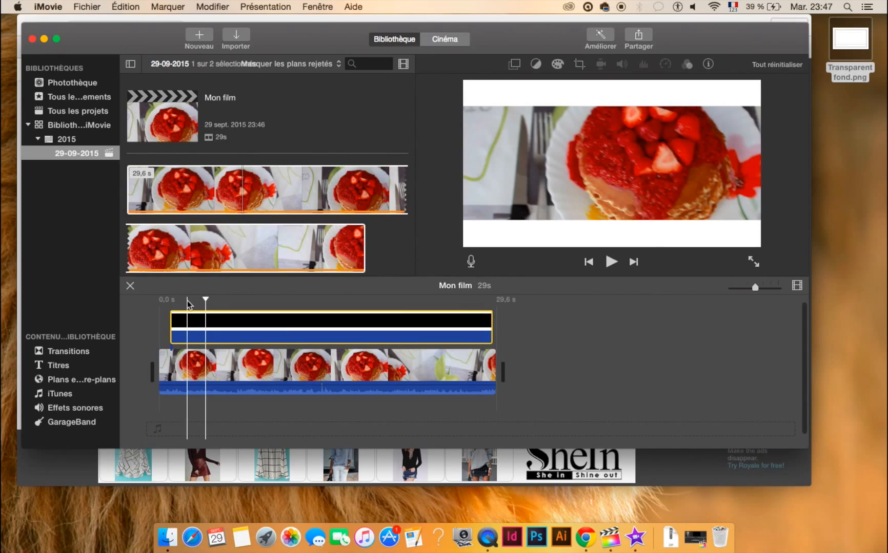
{"action": "left_click", "coordinate": [159, 311]}
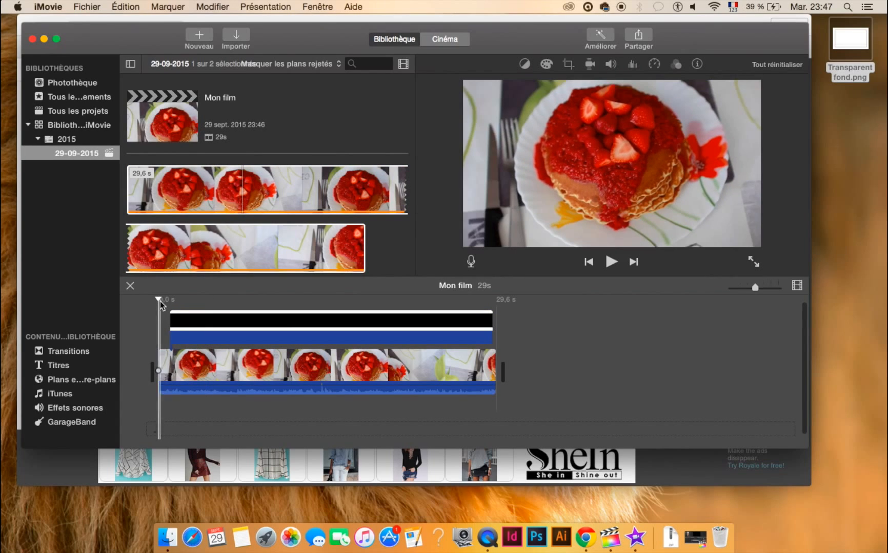
{"action": "left_click_drag", "start_coordinate": [160, 299], "coordinate": [228, 347]}
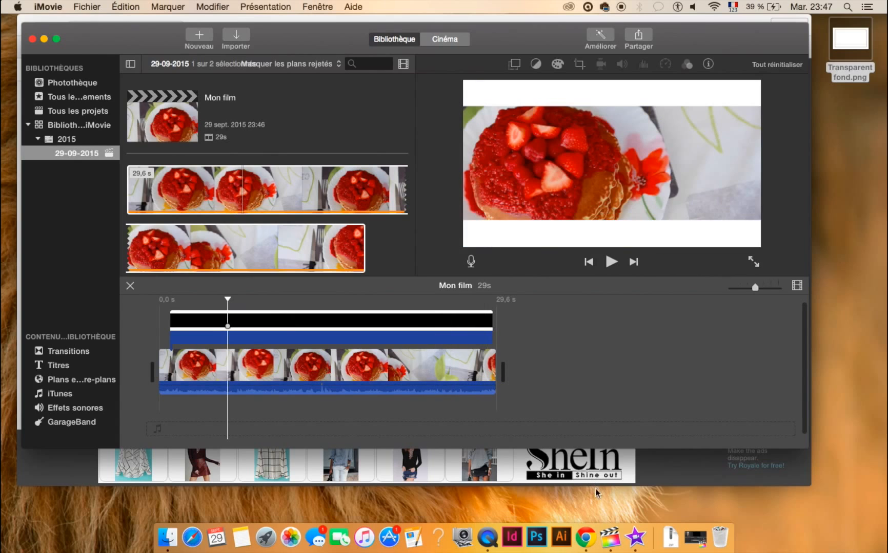
Step: Switch to PicMonkey in Chrome, set the upper band's Color 2 to 554455, and return to iMovie
{"action": "left_click", "coordinate": [586, 537]}
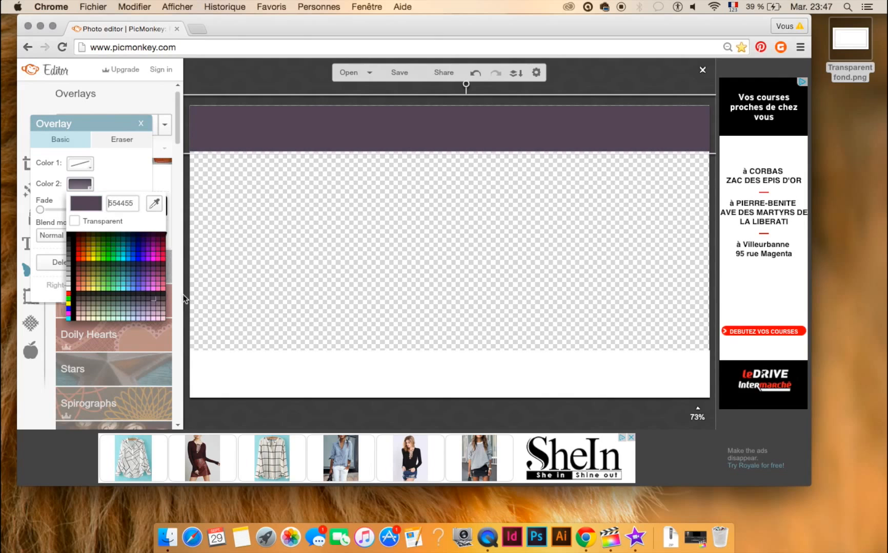
{"action": "left_click", "coordinate": [635, 538]}
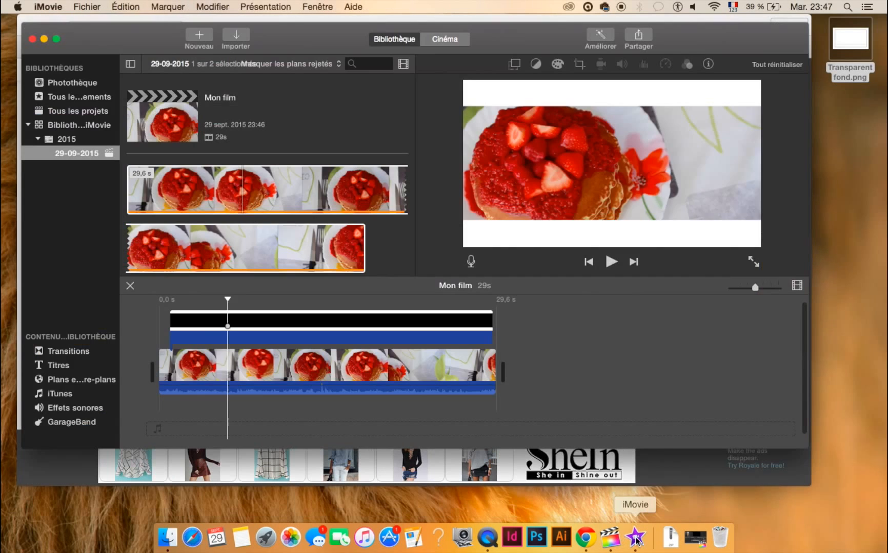